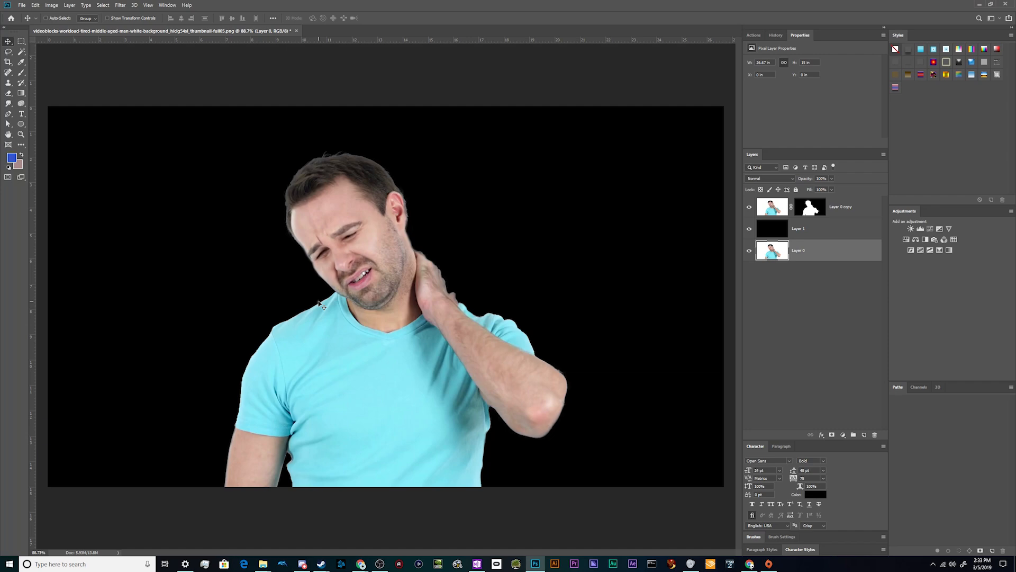
Hide Layer 0 copy and the black Layer 1, and inspect the hair edges in the original photo
scroll(306, 143, up, 5)
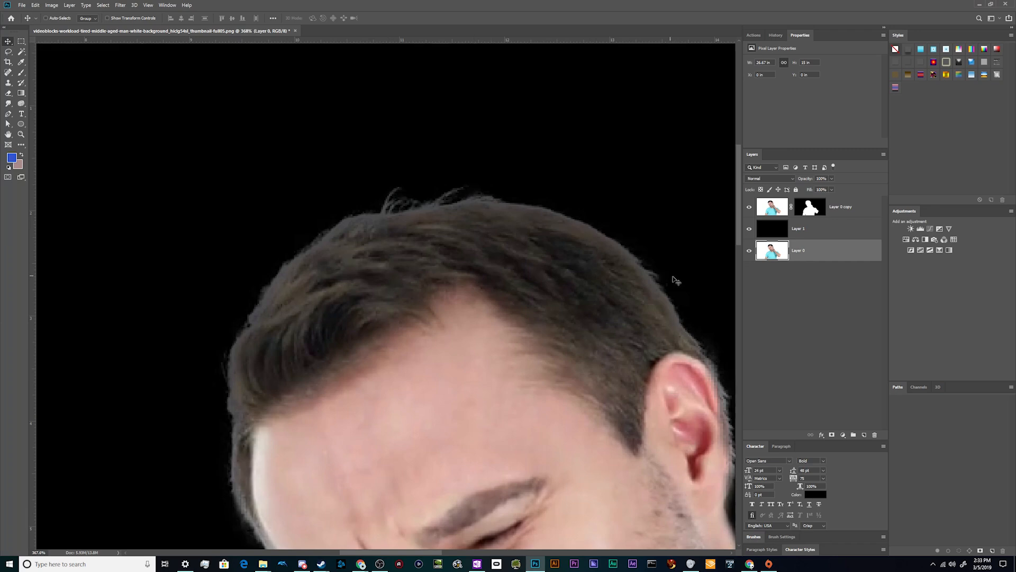
scroll(540, 275, down, 5)
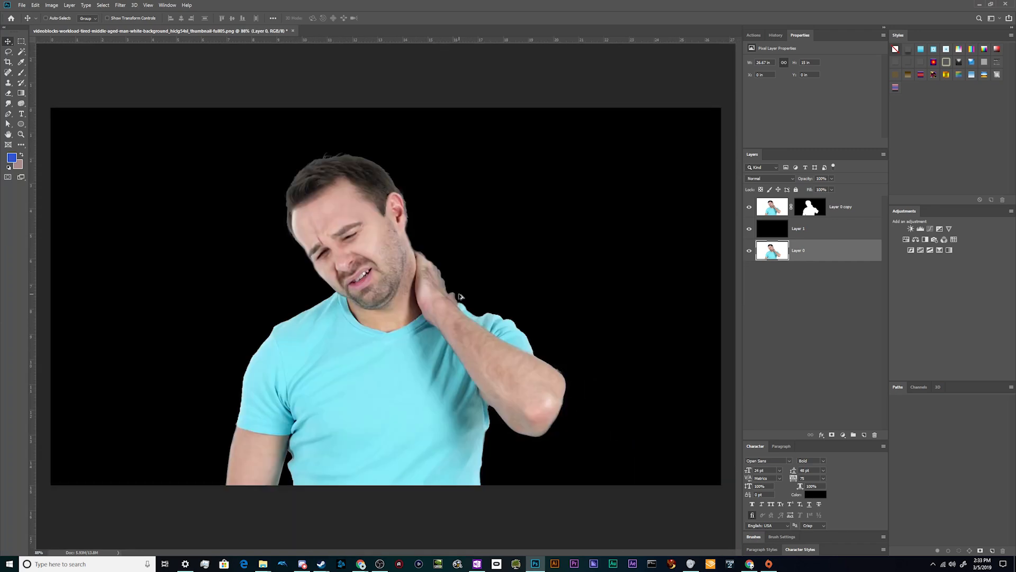
click(749, 206)
click(749, 228)
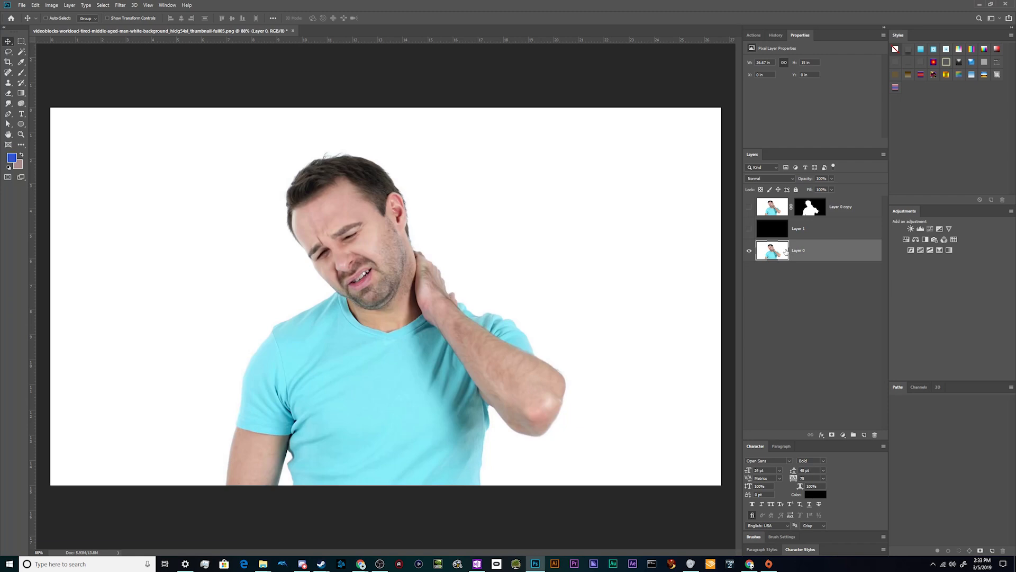
scroll(275, 167, up, 6)
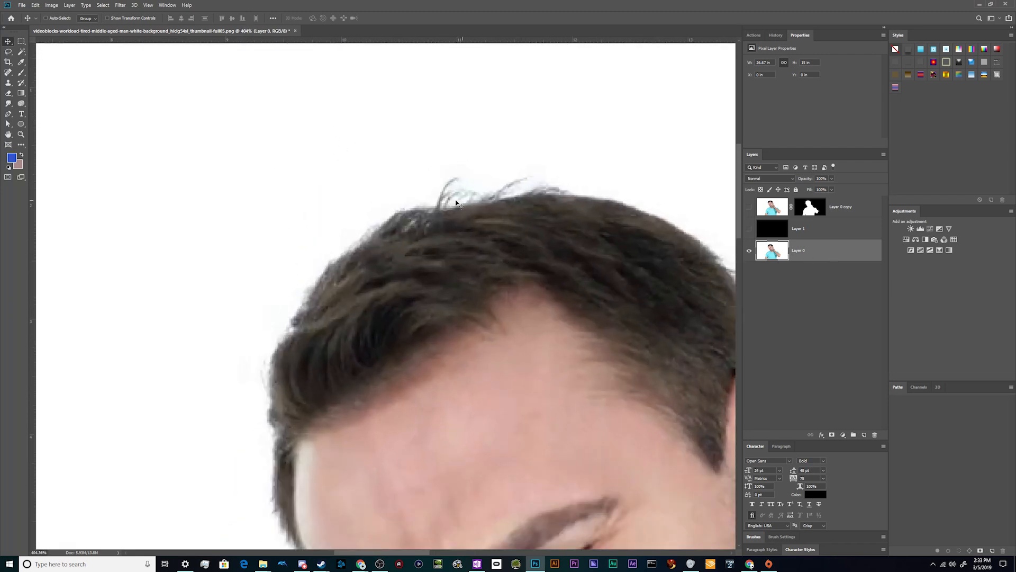
scroll(280, 370, down, 2)
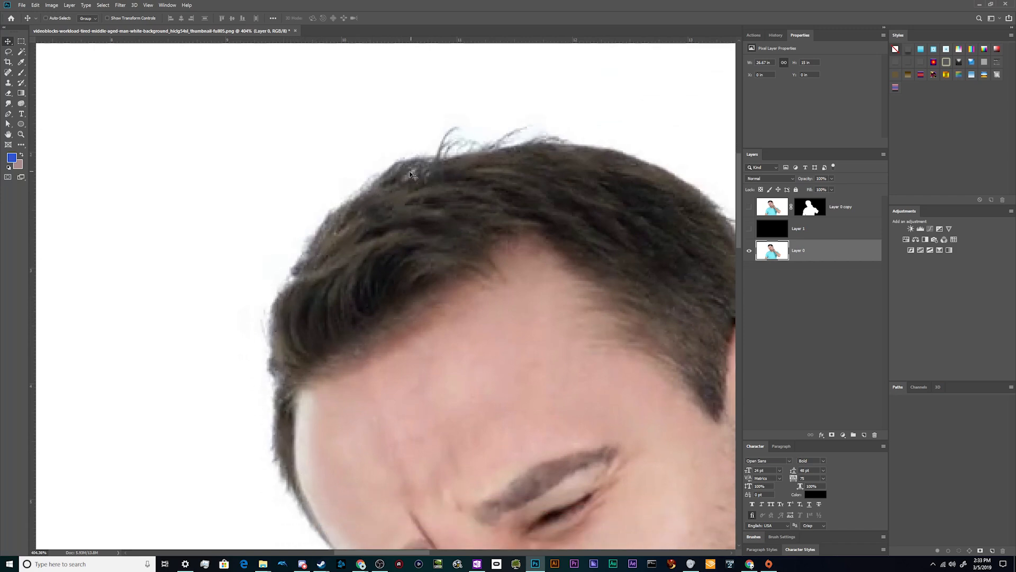
scroll(522, 192, down, 5)
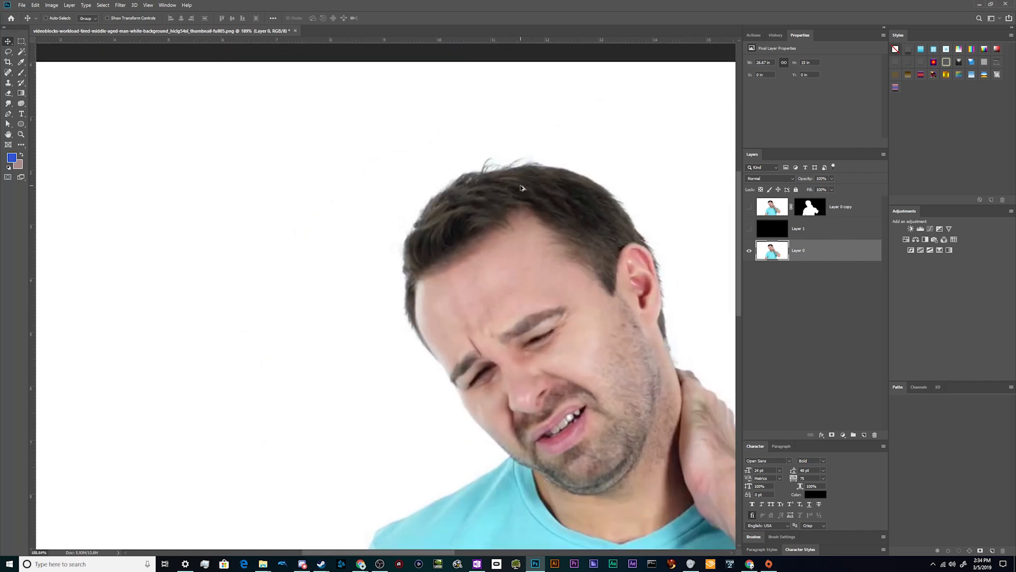
scroll(524, 201, down, 2)
scroll(528, 211, up, 1)
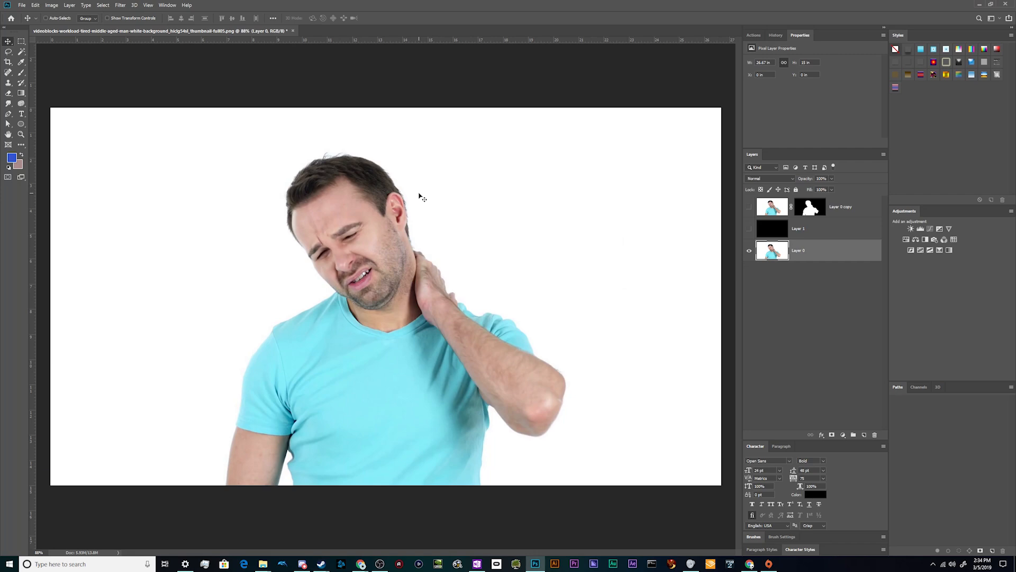
Move the black Layer 1 beneath Layer 0 and make it visible
click(821, 216)
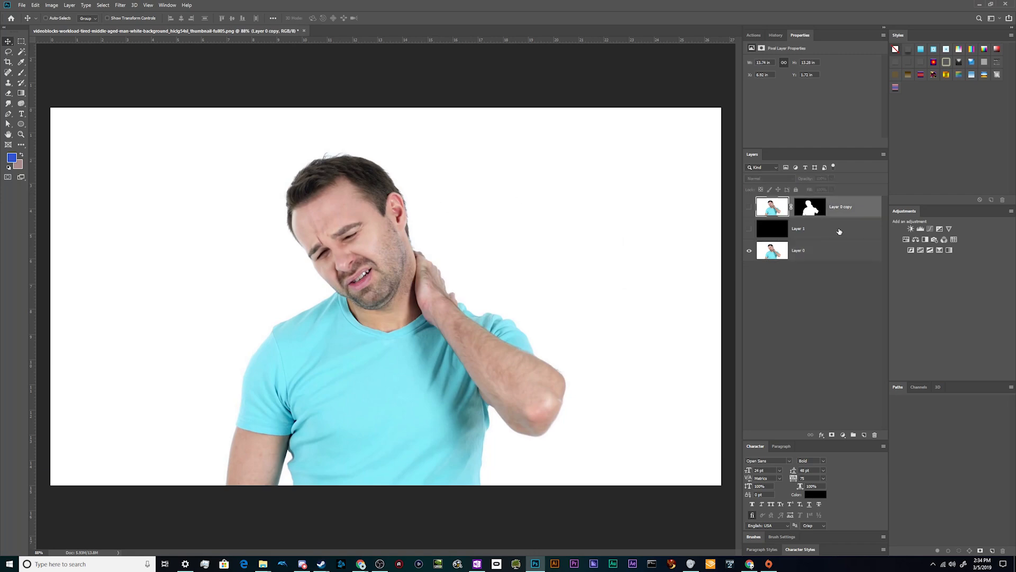
click(844, 232)
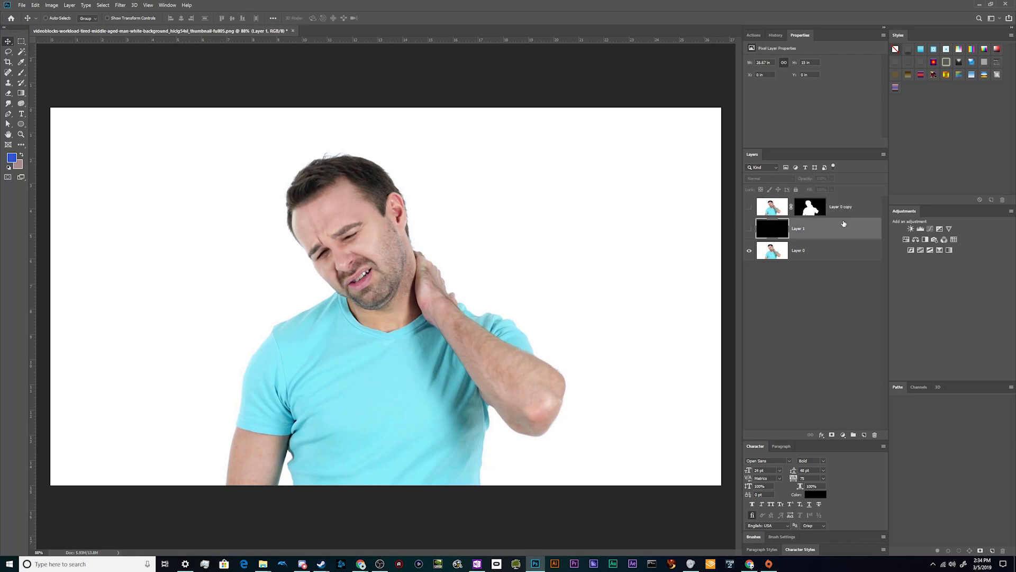
drag(843, 226, 817, 262)
click(749, 251)
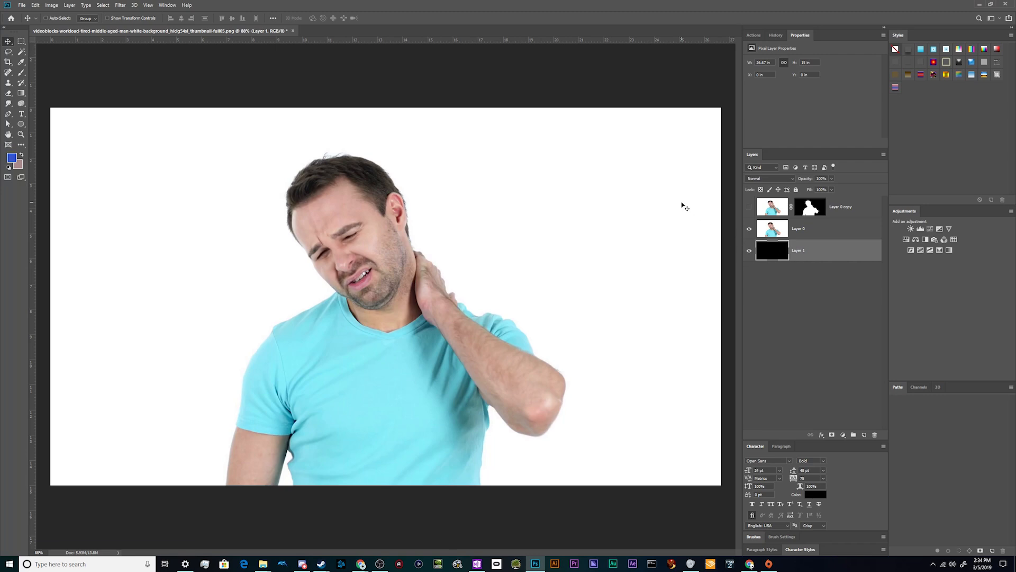
Delete the masked Layer 0 copy, keeping the original photo layer above the black one
click(810, 228)
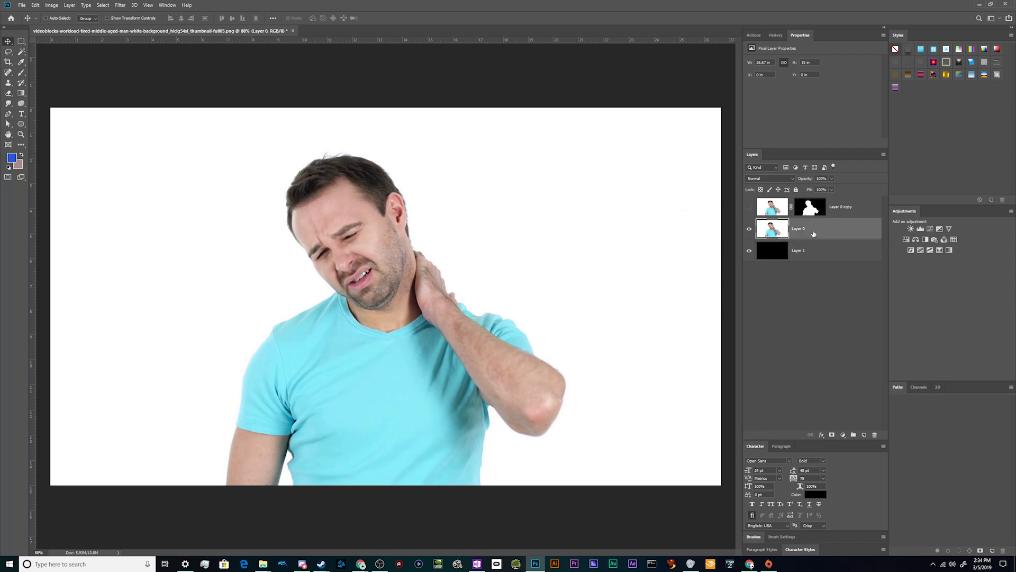
click(861, 215)
key(Delete)
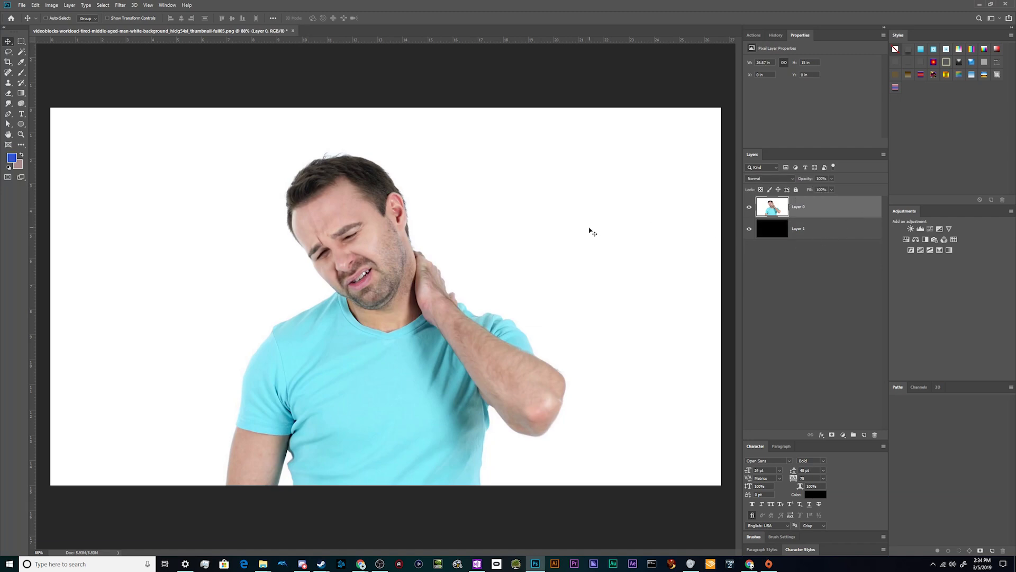
Select the white background of Layer 0 with the Magic Wand, delete it and deselect
key(w)
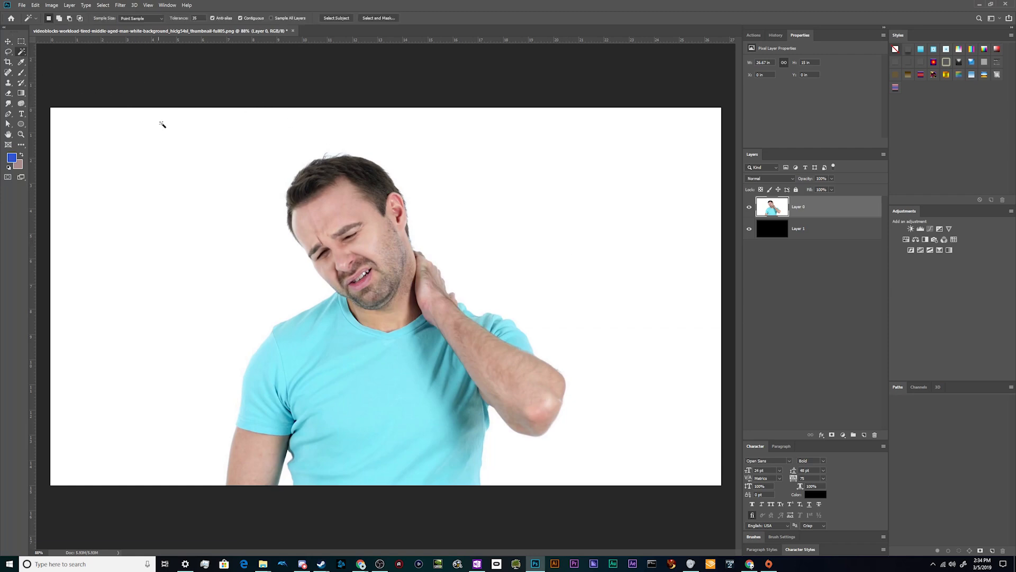
click(168, 172)
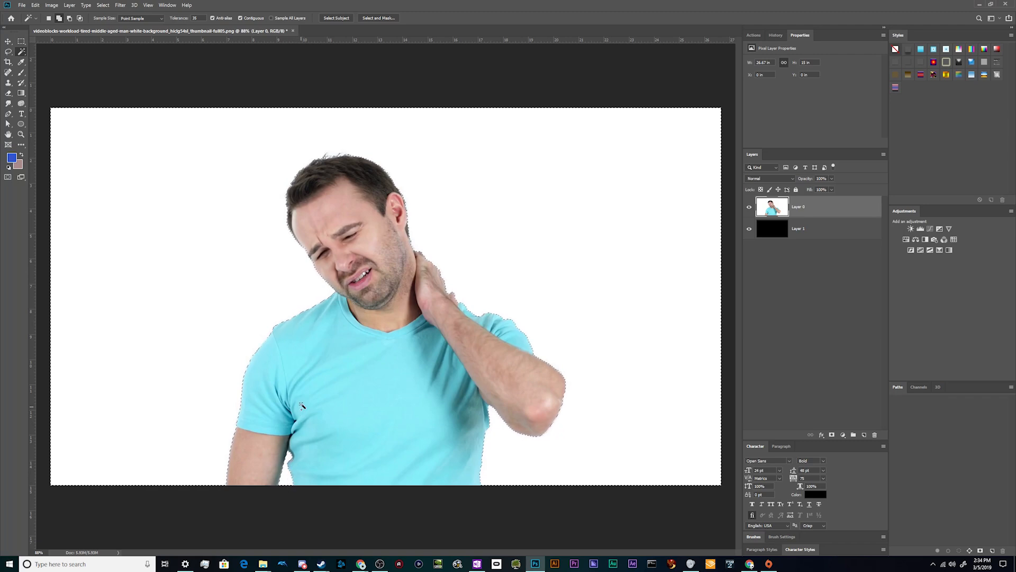
key(Delete)
key(ctrl+d)
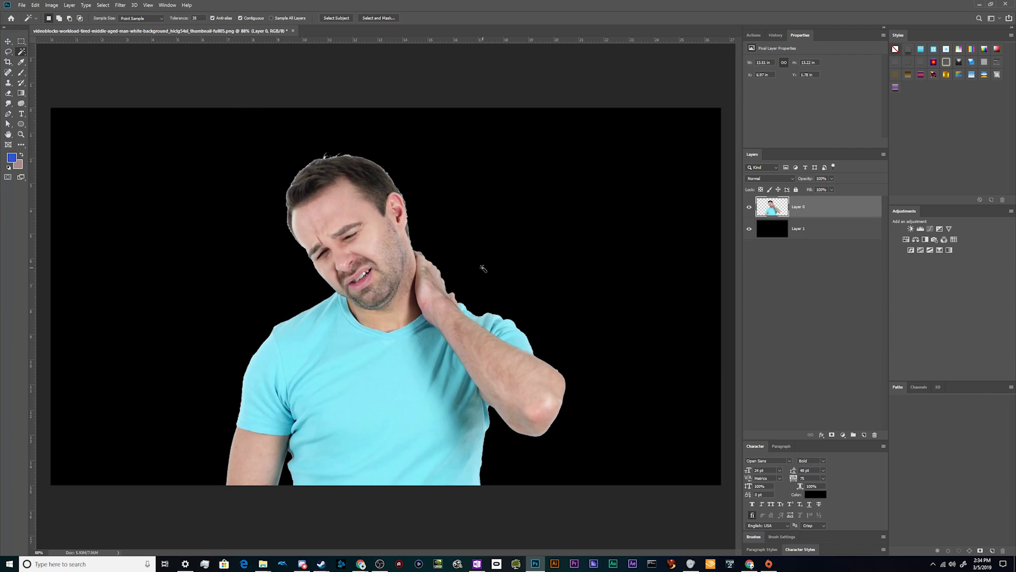
Examine the cutout edges around the man's hair, face, sleeve and arm against the black layer
scroll(342, 145, up, 5)
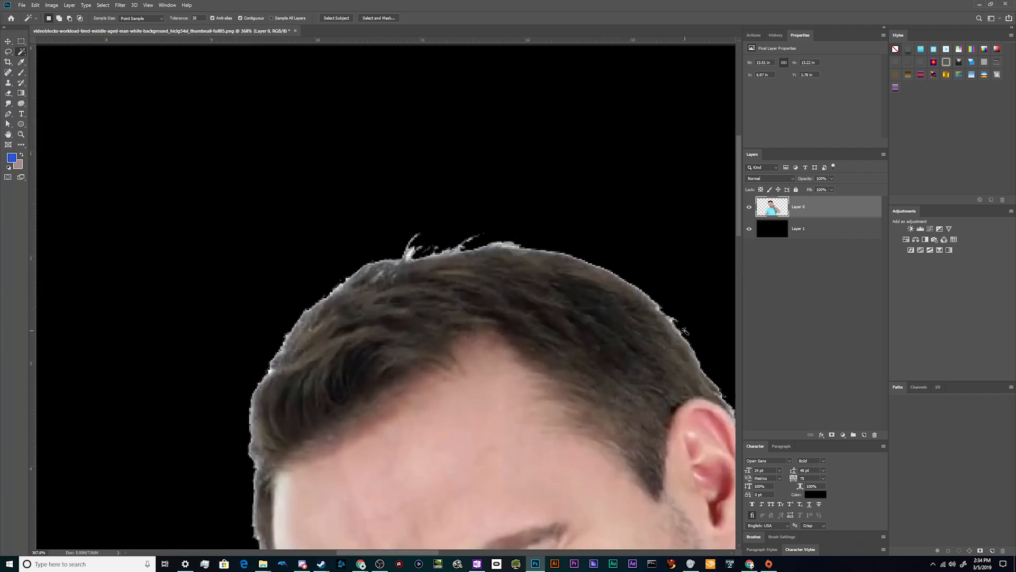
scroll(227, 371, down, 5)
scroll(227, 370, down, 10)
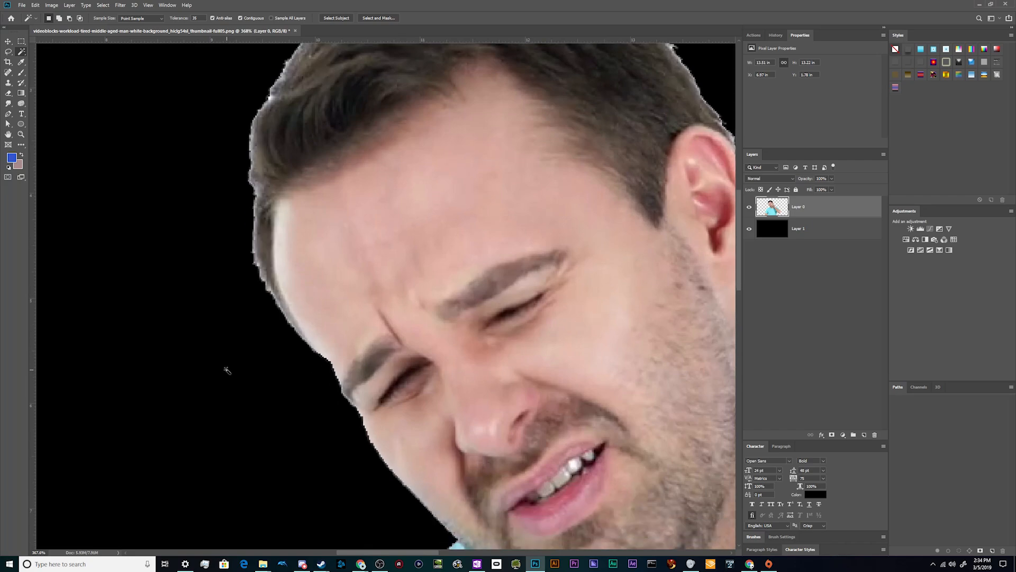
scroll(309, 375, down, 5)
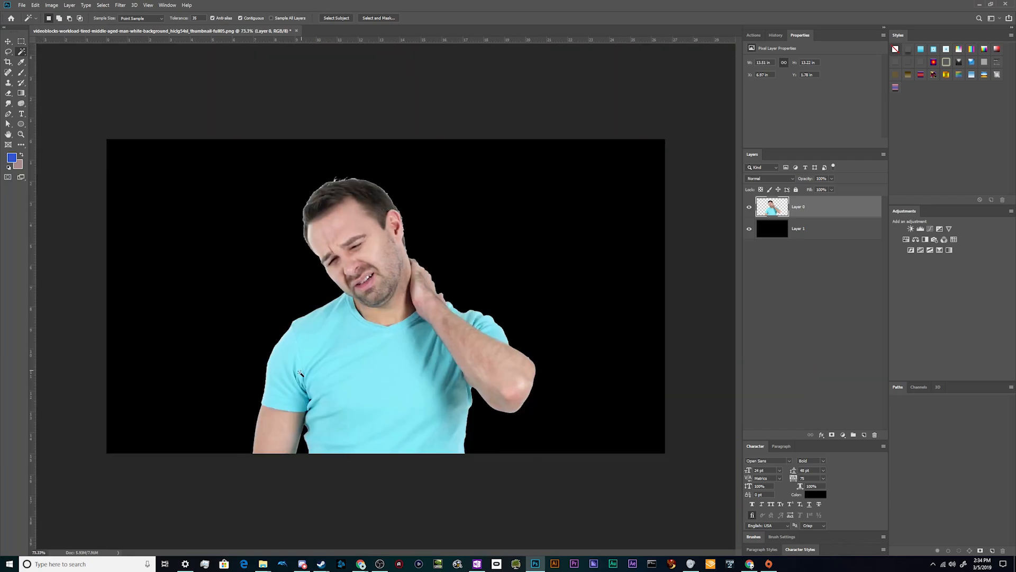
scroll(245, 456, up, 5)
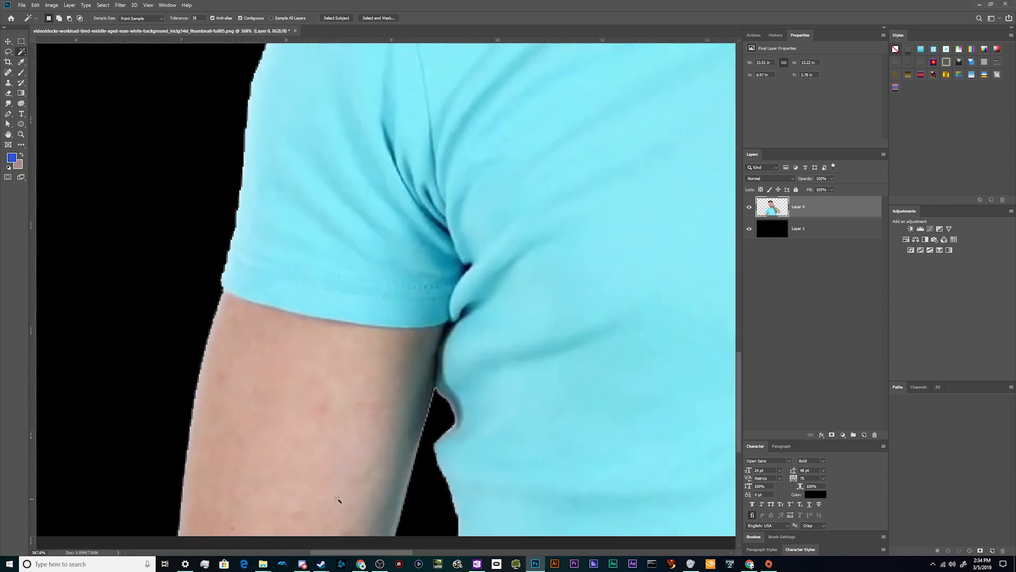
scroll(430, 419, down, 8)
scroll(508, 400, up, 5)
scroll(501, 417, down, 3)
scroll(501, 417, down, 1)
scroll(453, 352, up, 1)
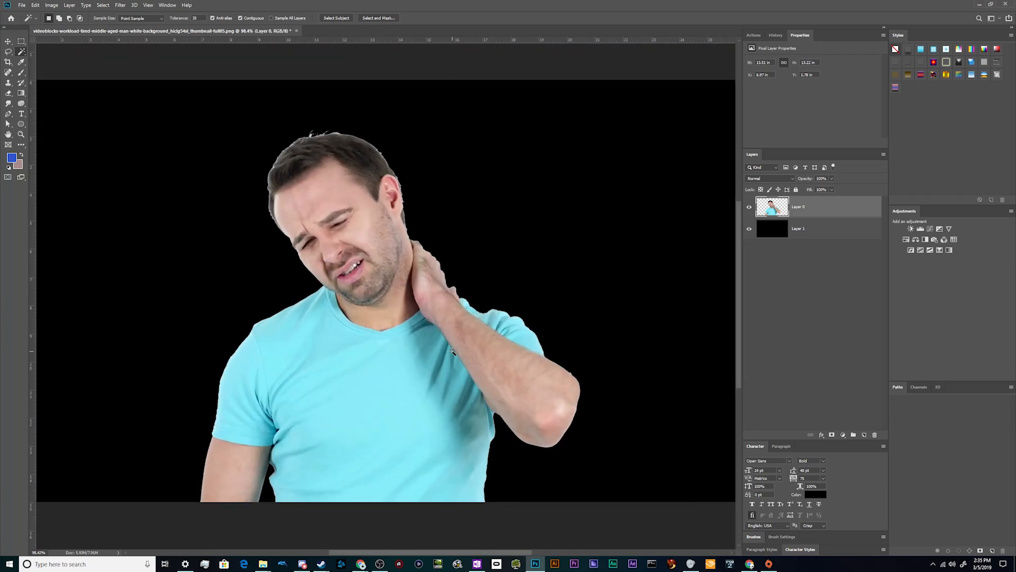
scroll(452, 352, up, 2)
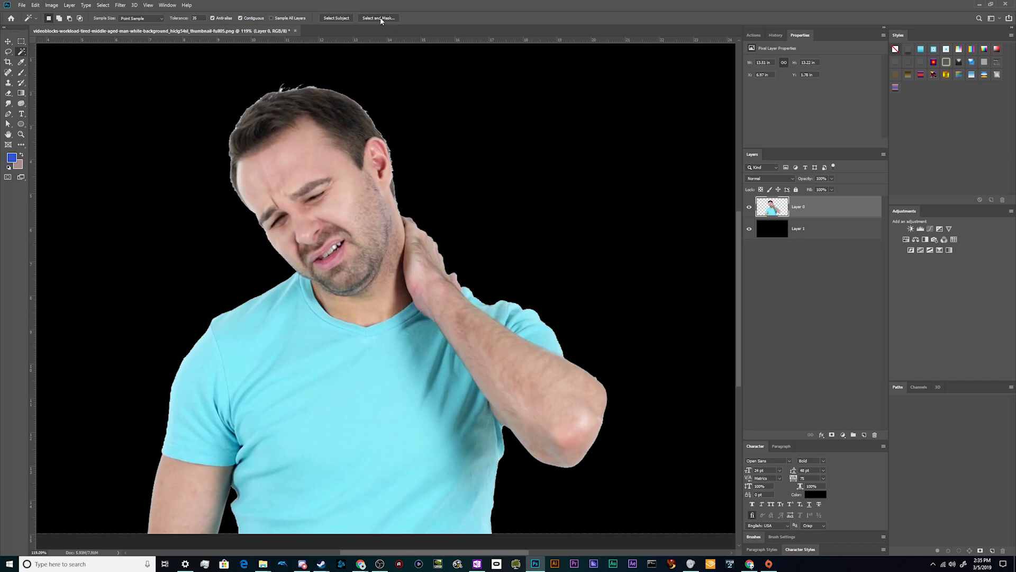
Undo the deselection and the background deletion on Layer 0 to bring back the Magic Wand selection
click(373, 54)
key(ctrl+z)
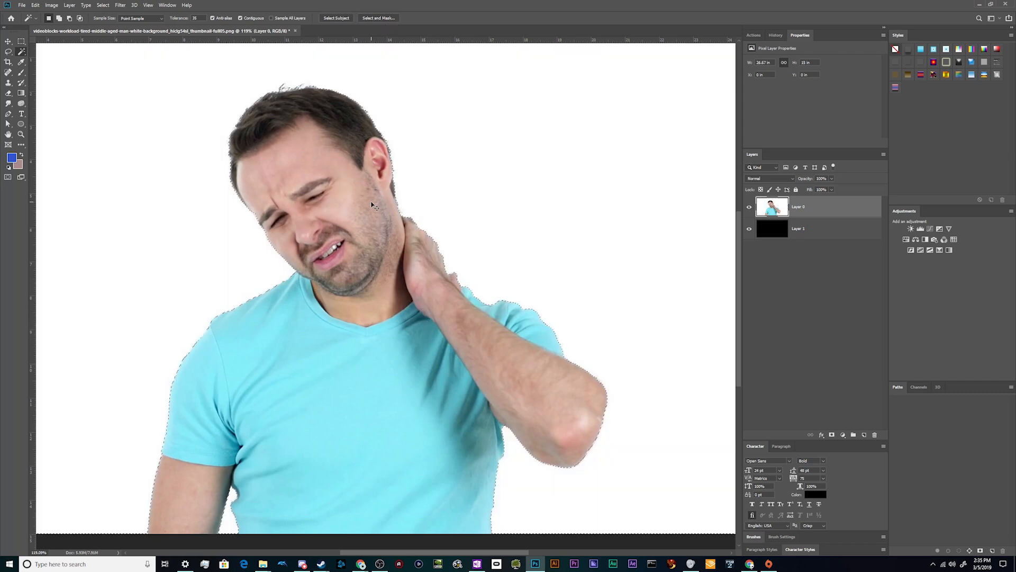
scroll(297, 254, down, 7)
scroll(300, 254, up, 3)
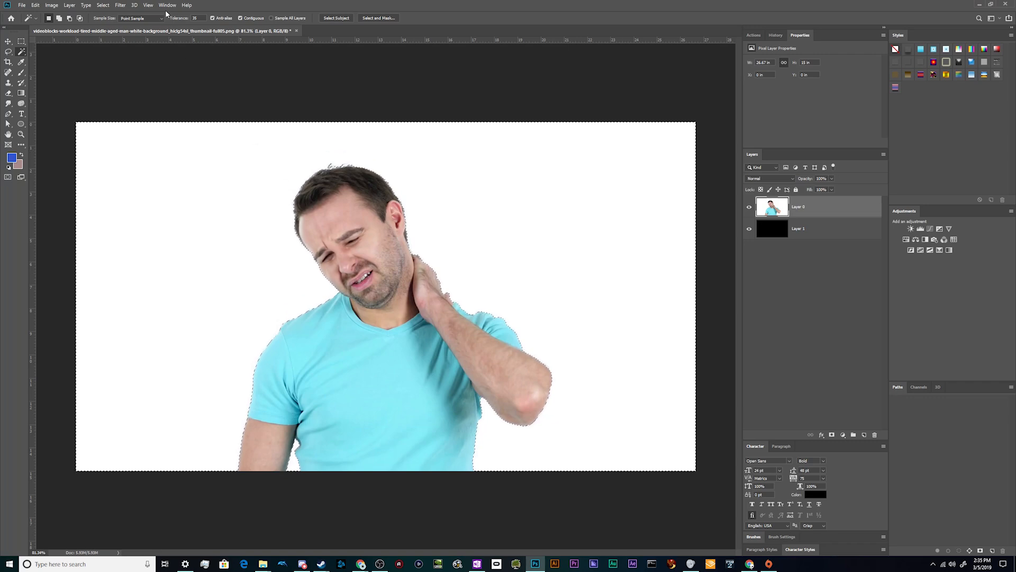
Invert the selection so it covers the man, and open it in Select and Mask
click(104, 5)
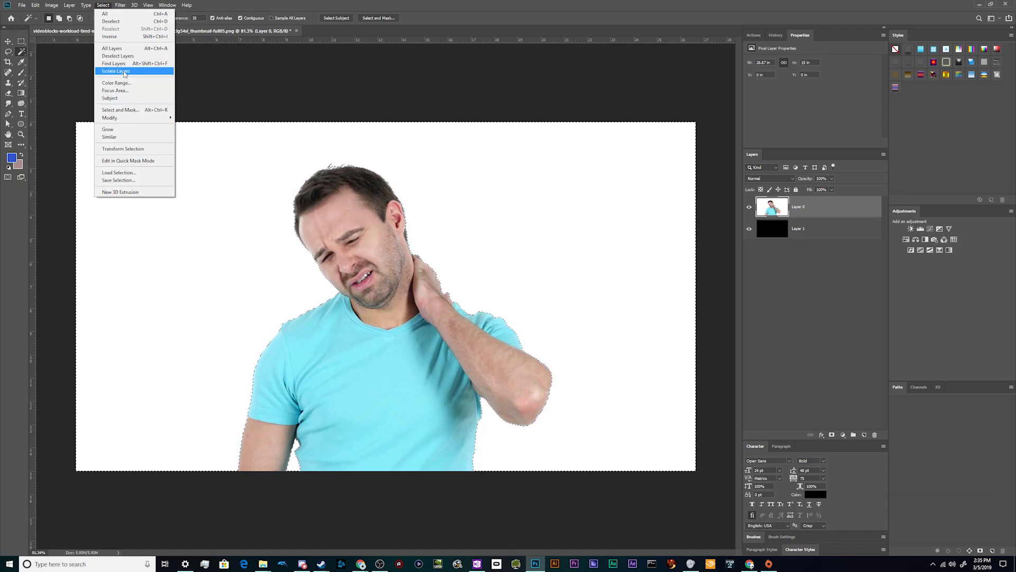
click(110, 36)
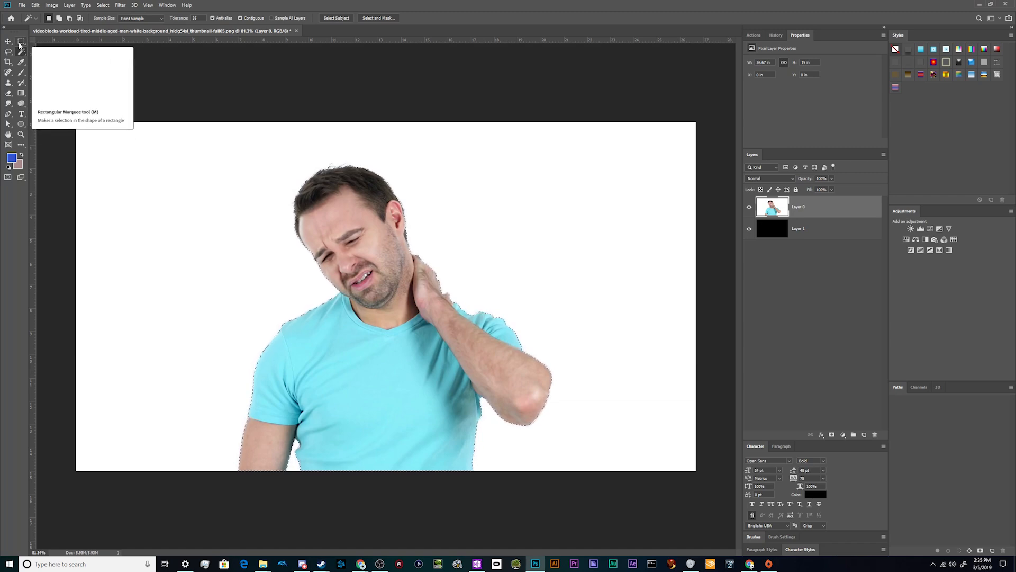
click(375, 18)
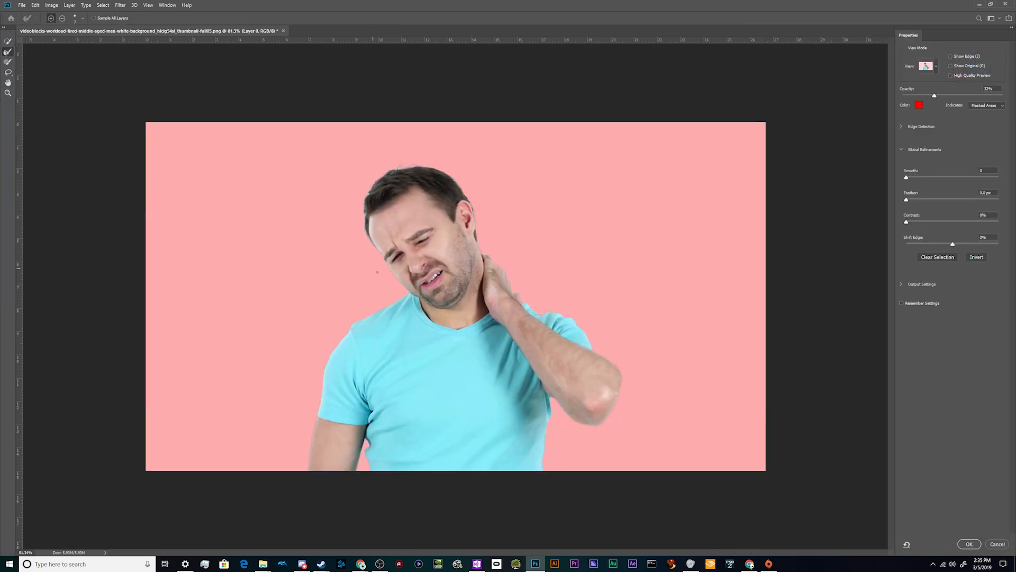
Examine the selection edges around the man's face, hair, shoulder and raised elbow in the red overlay preview
scroll(450, 301, up, 2)
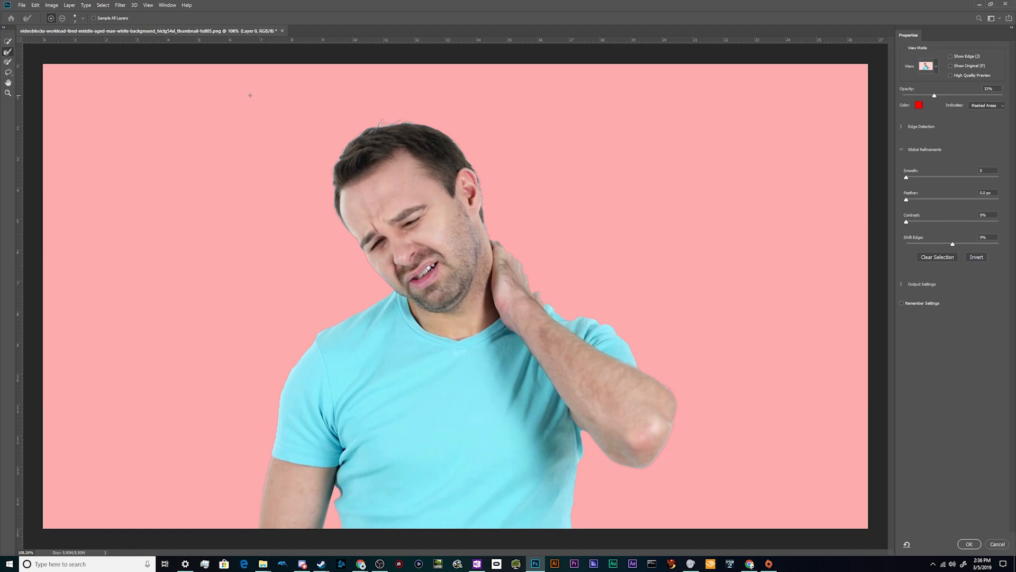
alt+scroll(335, 215, up, 5)
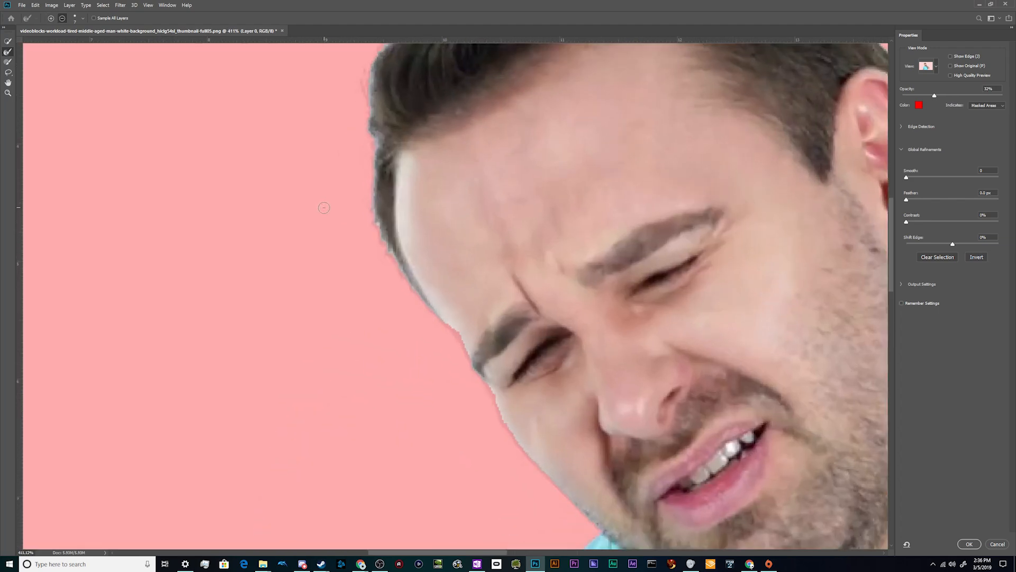
alt+scroll(328, 222, down, 1)
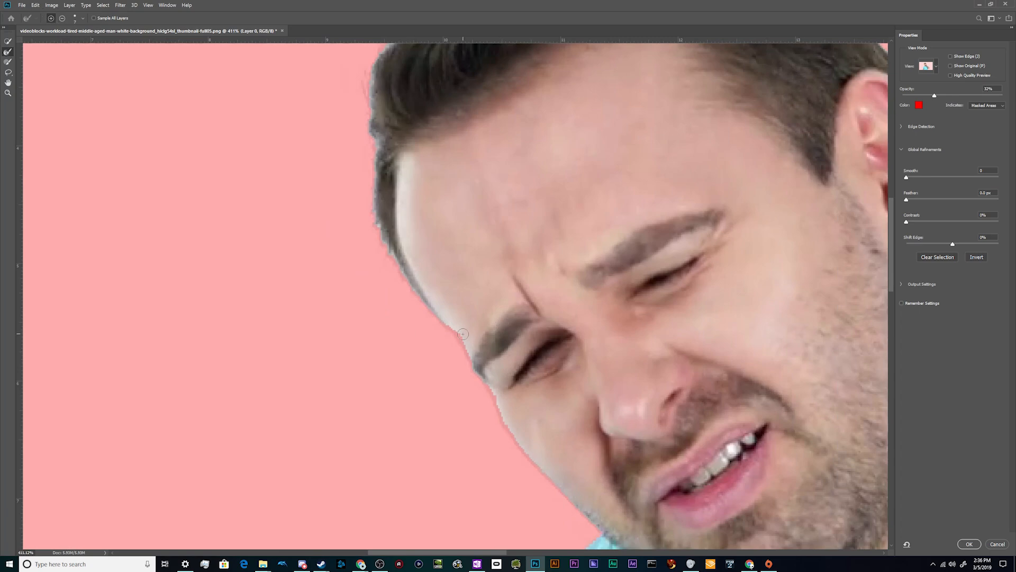
alt+scroll(385, 254, down, 3)
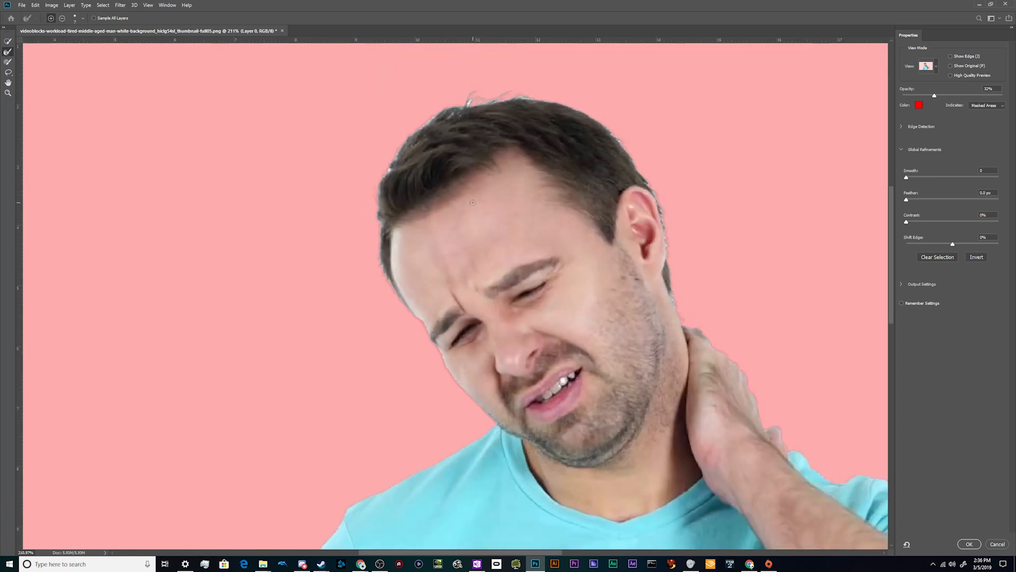
alt+scroll(658, 311, down, 3)
alt+scroll(728, 452, up, 3)
scroll(611, 451, up, 3)
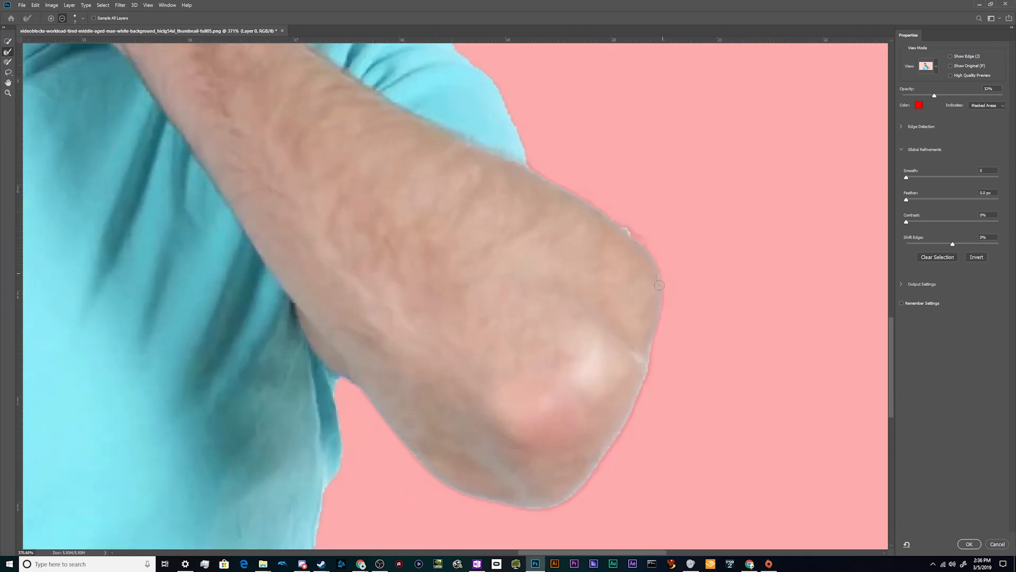
scroll(332, 370, down, 3)
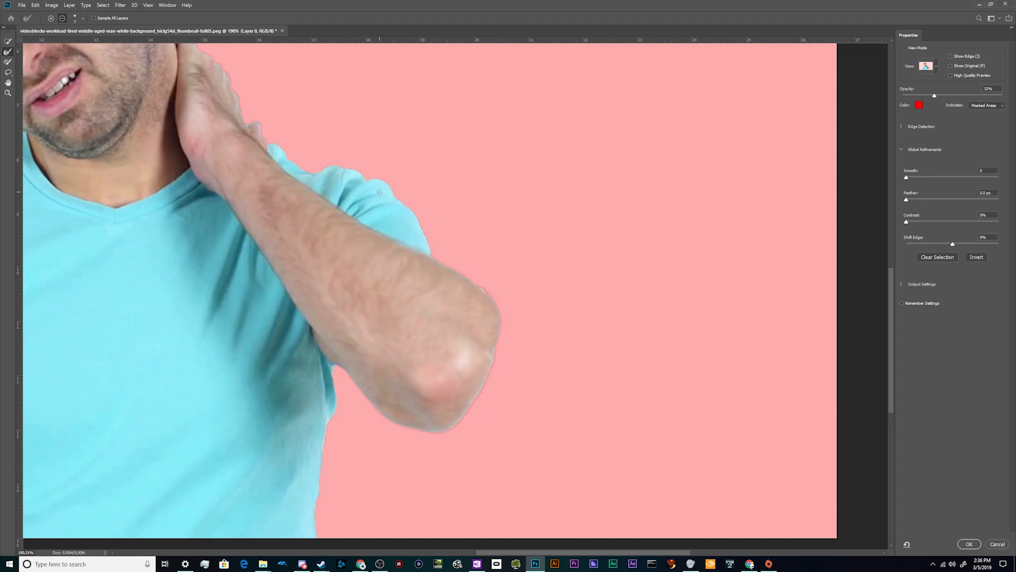
scroll(379, 192, down, 3)
scroll(318, 301, up, 8)
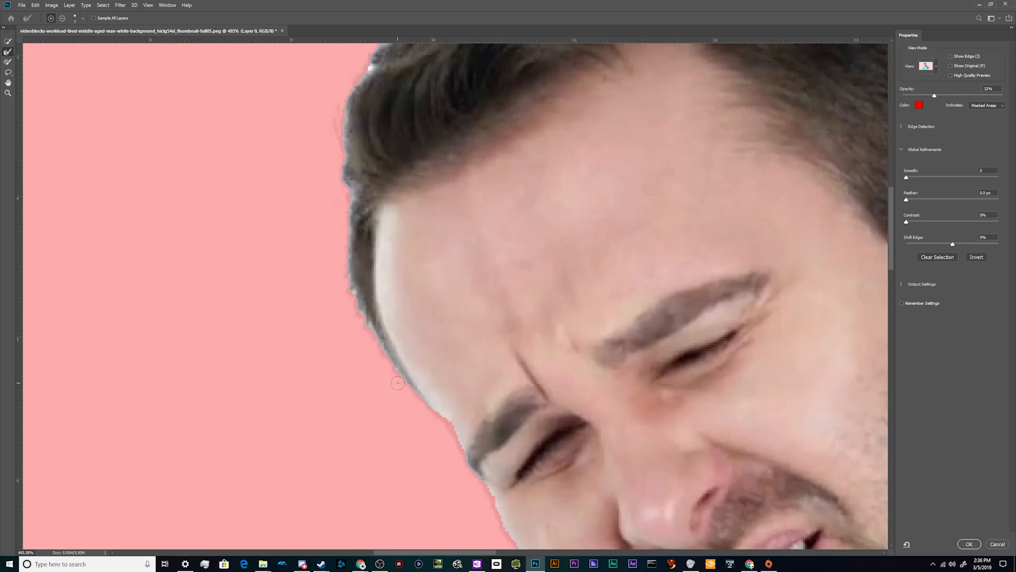
Brush with Refine Edge along the man's forehead and hairline up to the stray hairs on top of his head
drag(403, 387, 377, 343)
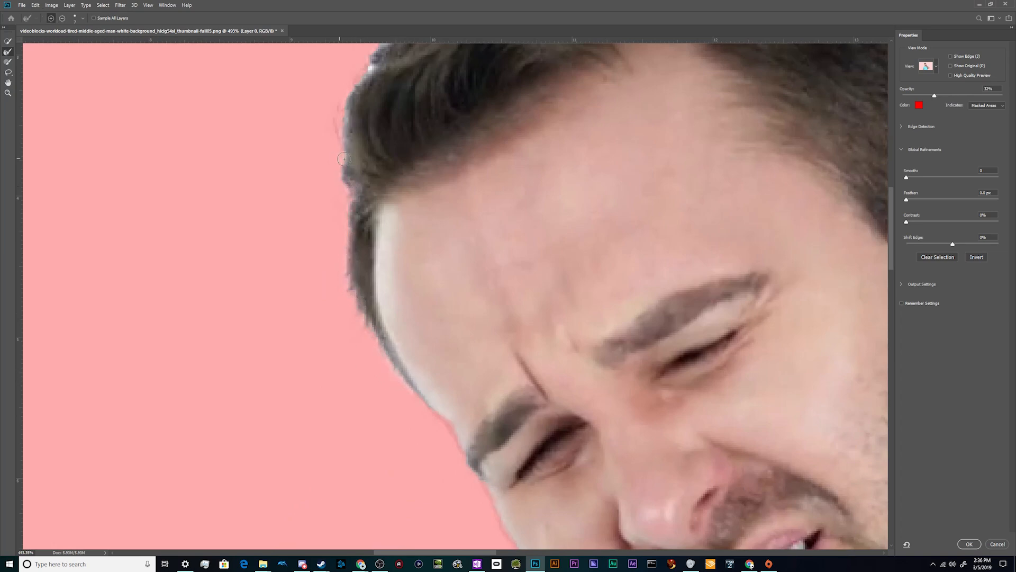
scroll(341, 137, up, 5)
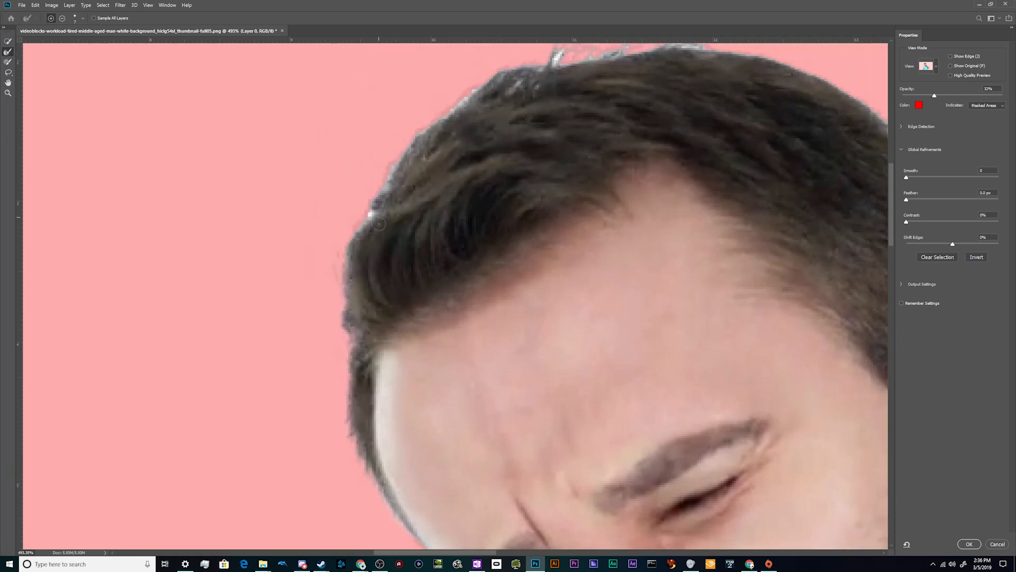
mouse_move(359, 231)
mouse_down()
mouse_move(395, 158)
mouse_move(403, 151)
mouse_move(386, 177)
mouse_move(477, 86)
mouse_up()
scroll(517, 70, up, 5)
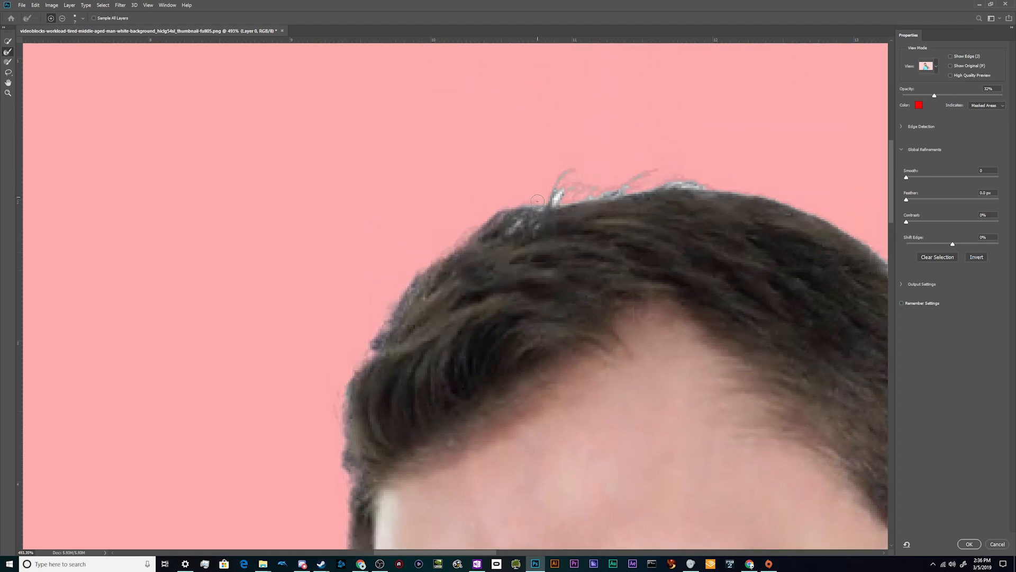
mouse_move(513, 230)
mouse_down()
mouse_move(536, 226)
mouse_move(535, 243)
mouse_move(541, 206)
mouse_move(522, 201)
mouse_move(569, 184)
mouse_move(570, 208)
mouse_move(549, 161)
mouse_move(541, 189)
mouse_move(628, 196)
mouse_move(672, 168)
mouse_move(641, 192)
mouse_move(676, 183)
mouse_up()
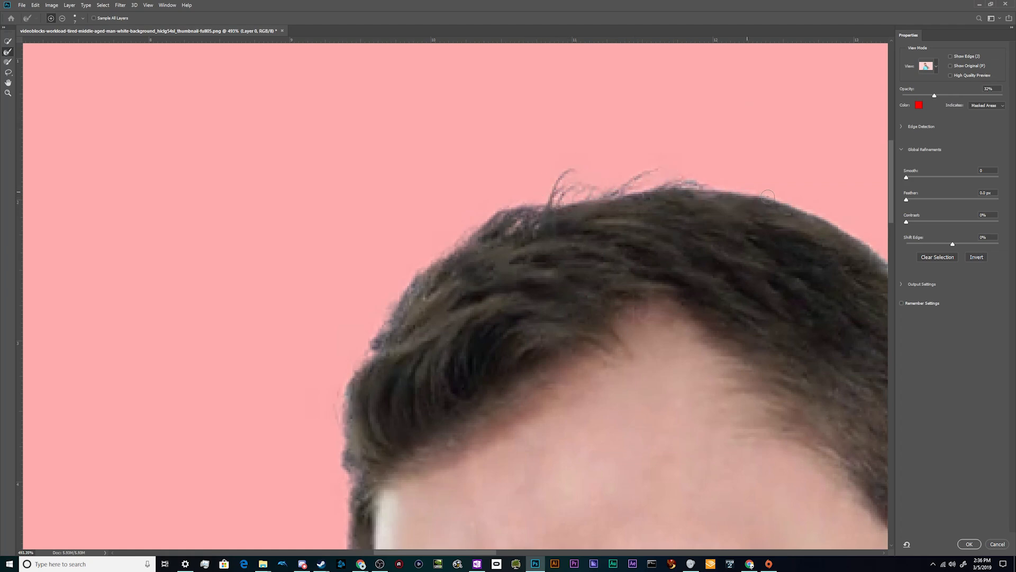
Refine the selection edge down the back of the man's head, around his ear and along his neck
scroll(800, 220, down, 10)
scroll(801, 221, up, 10)
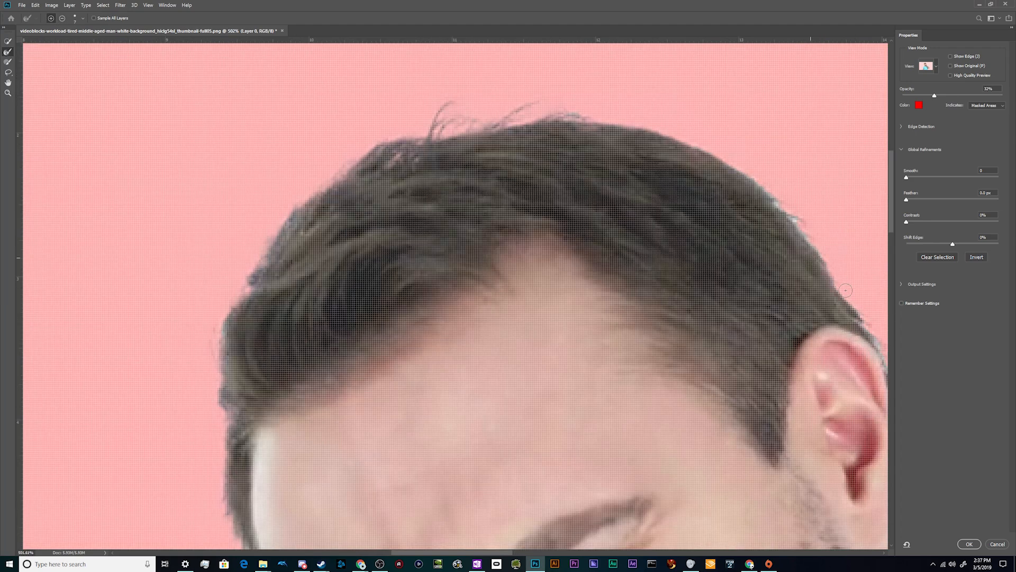
scroll(820, 237, down, 3)
scroll(809, 245, down, 4)
scroll(809, 245, down, 3)
scroll(776, 360, up, 8)
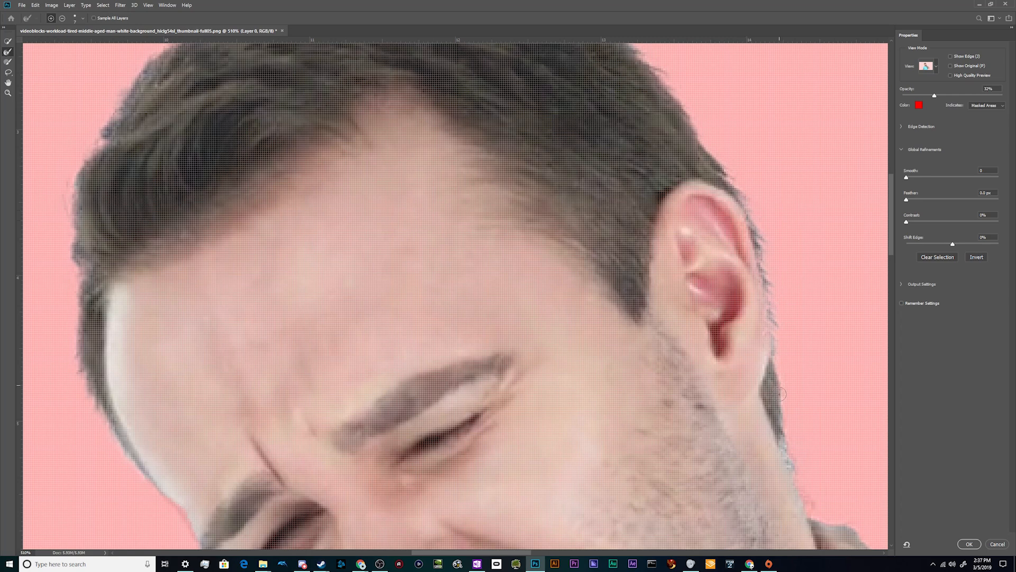
scroll(811, 514, down, 5)
scroll(814, 483, up, 6)
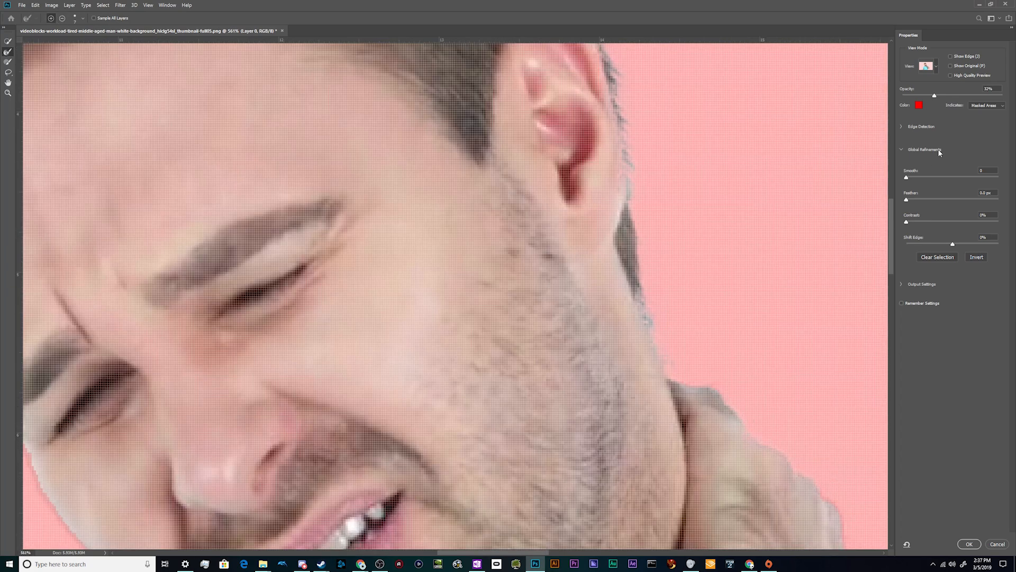
Change the overlay colour of the masked areas to blue-violet 4110e2
click(919, 105)
drag(828, 388, 828, 366)
click(813, 348)
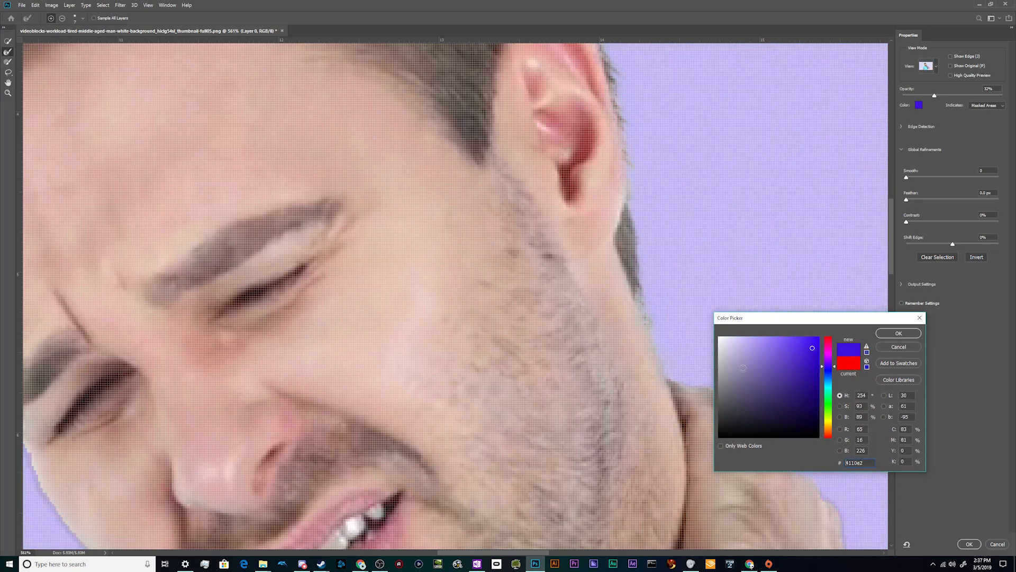
click(898, 333)
Refine the selection edge around the fingers and back of the hand behind the man's neck
scroll(824, 450, down, 5)
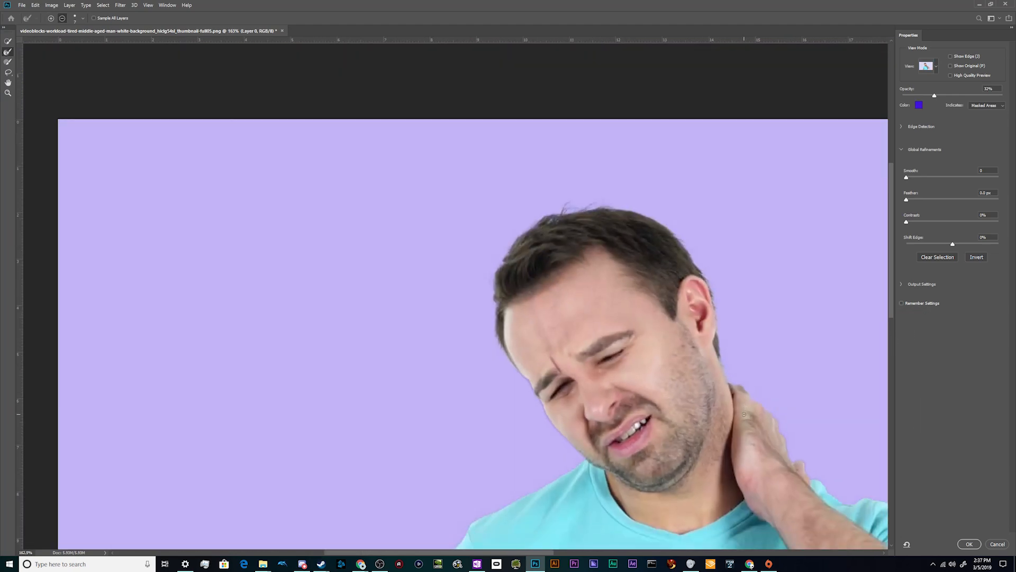
scroll(824, 449, up, 2)
scroll(825, 450, up, 3)
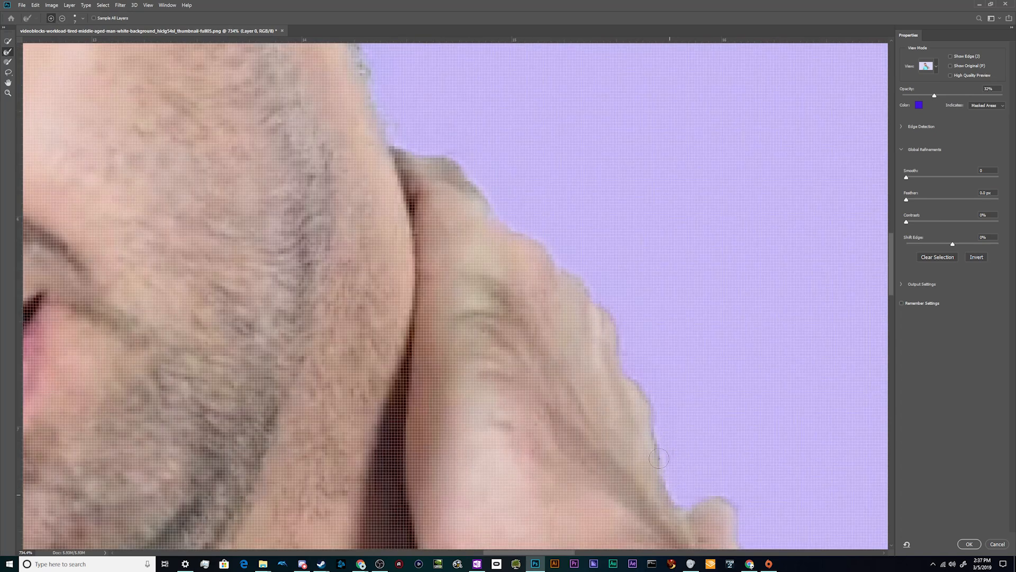
mouse_move(657, 404)
mouse_down()
mouse_move(627, 378)
mouse_move(591, 292)
mouse_up()
scroll(736, 505, down, 5)
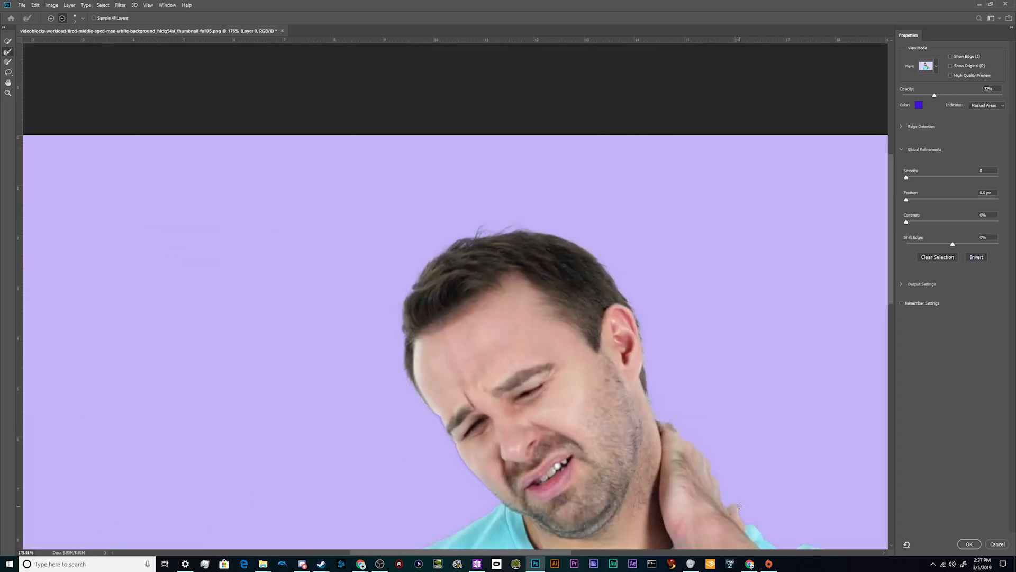
scroll(803, 528, up, 2)
scroll(824, 489, up, 3)
scroll(818, 473, down, 4)
mouse_move(727, 400)
mouse_down()
mouse_move(666, 358)
mouse_move(655, 338)
mouse_move(634, 333)
mouse_up()
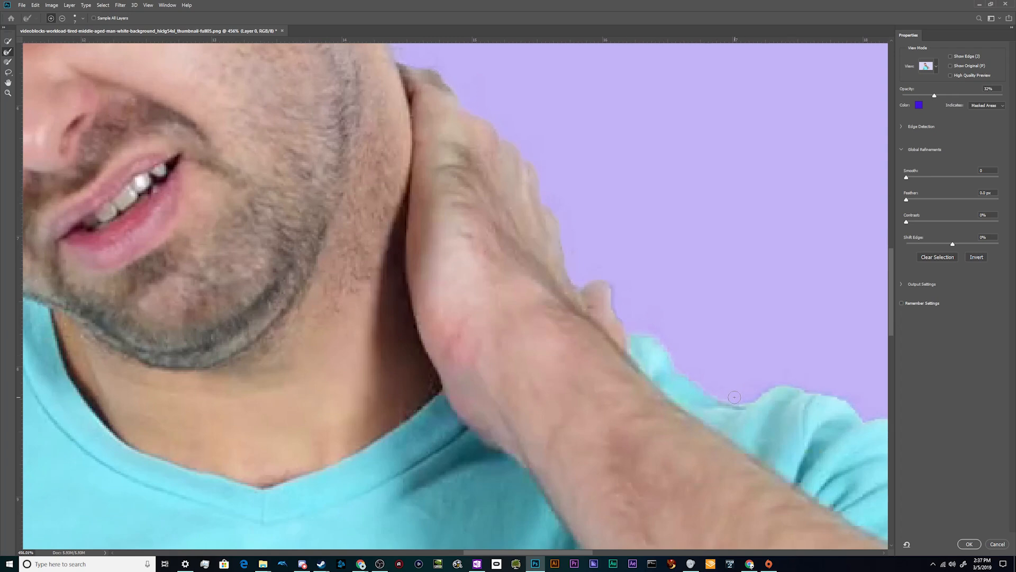
Refine the selection edge along the shoulder and sleeve behind the raised arm, the elbow and the side of the shirt
mouse_move(745, 401)
mouse_down()
mouse_move(792, 384)
mouse_move(828, 393)
mouse_up()
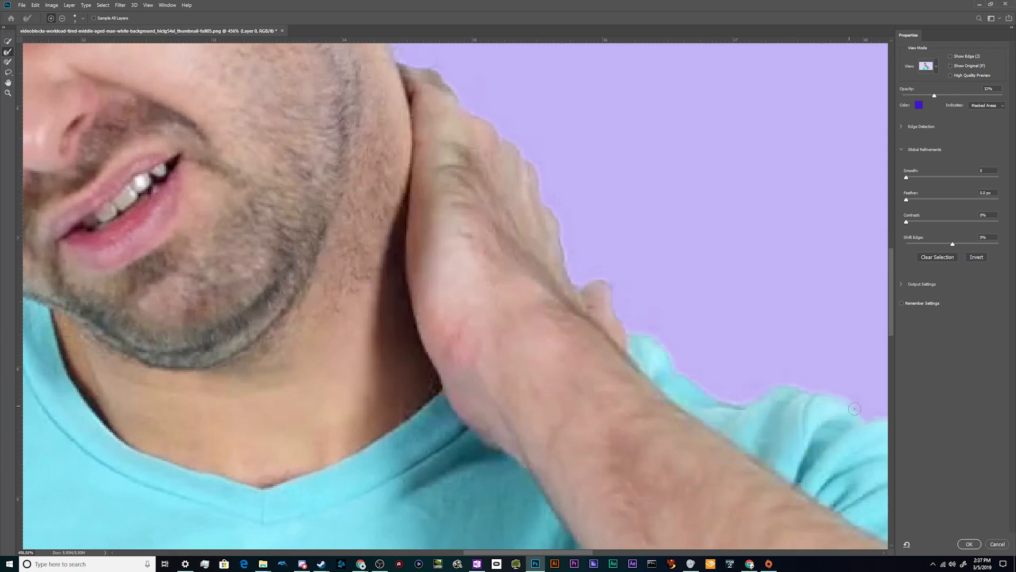
alt+scroll(686, 442, down, 5)
alt+scroll(630, 492, up, 3)
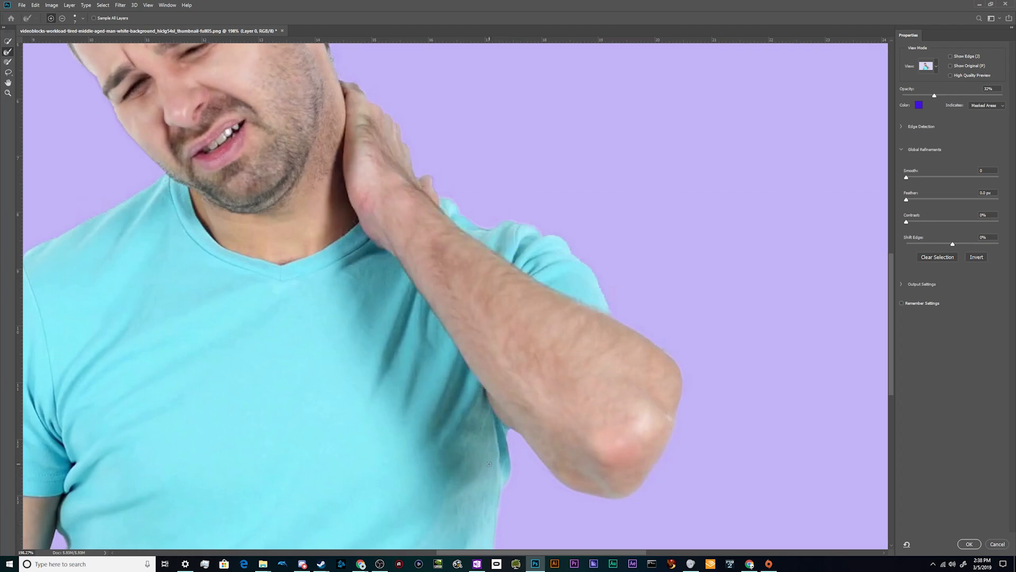
scroll(489, 463, down, 5)
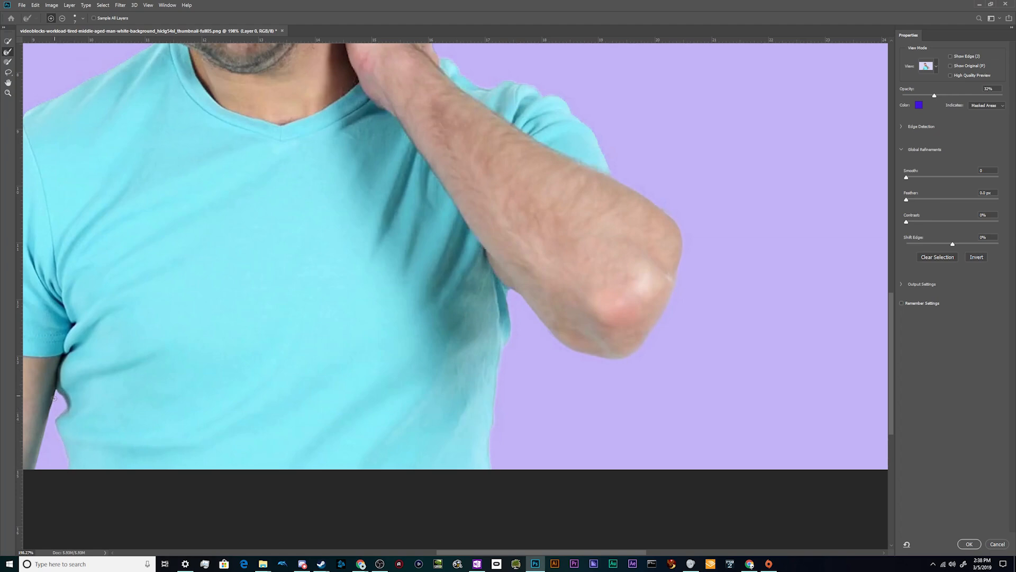
scroll(79, 466, down, 6)
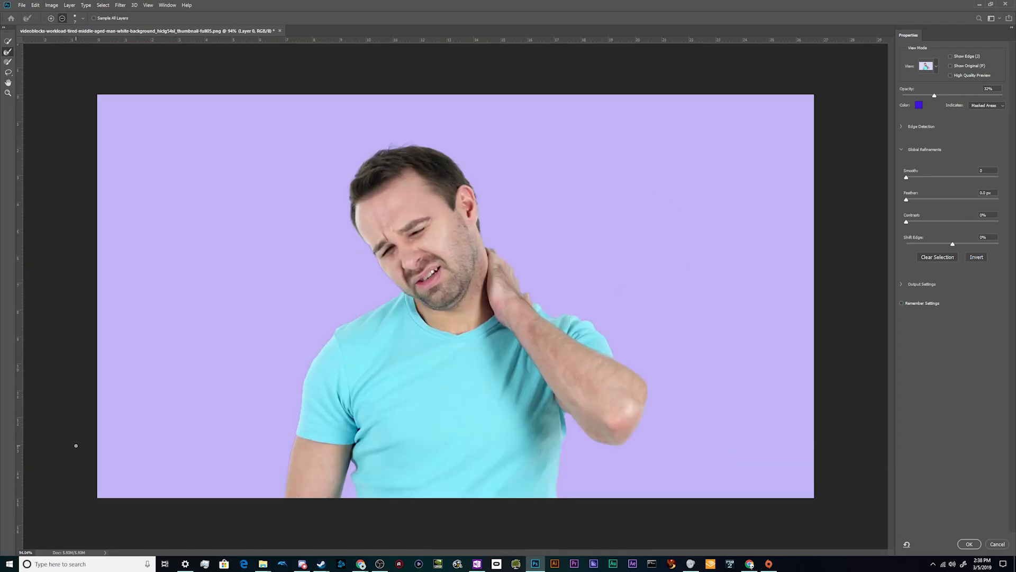
Refine the outer edge of the lowered arm up to the sleeve and apply the refined selection
scroll(193, 493, up, 9)
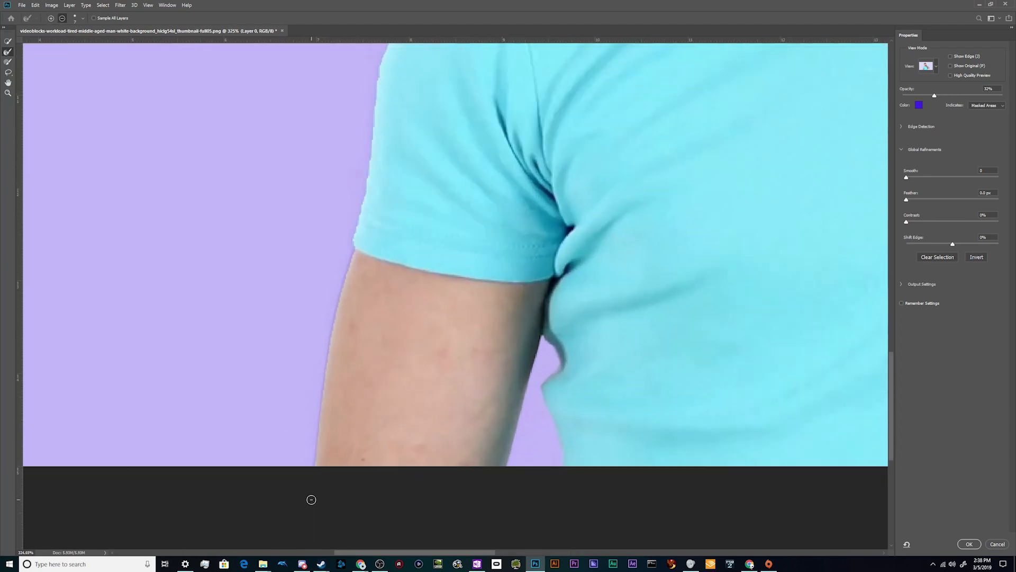
drag(316, 463, 322, 408)
drag(327, 363, 340, 274)
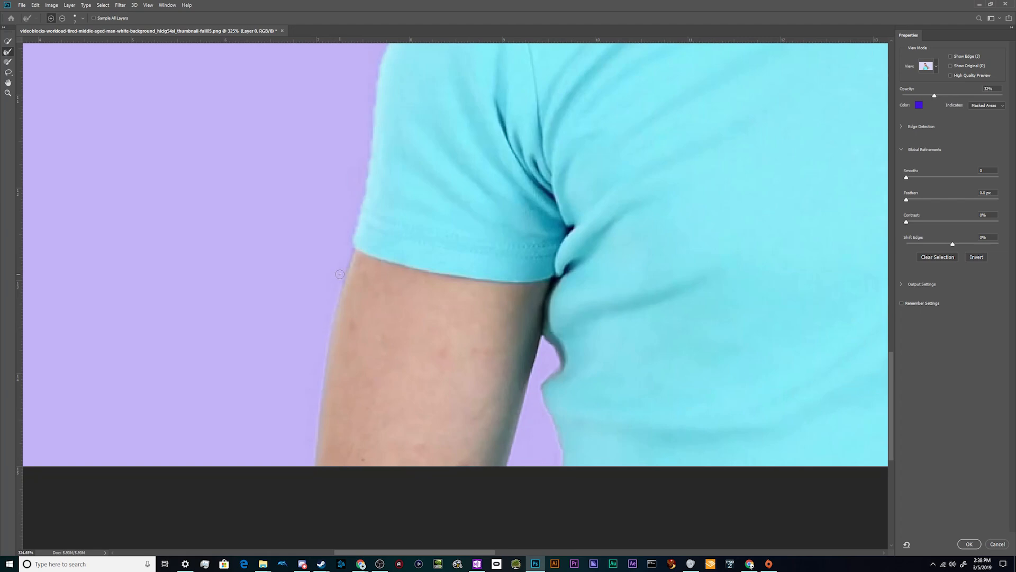
scroll(350, 246, up, 5)
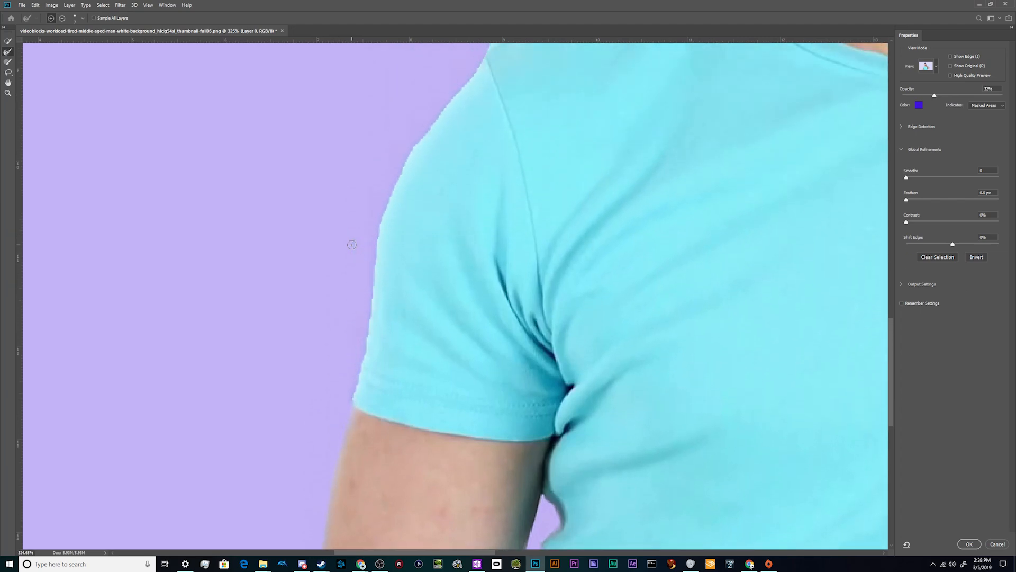
scroll(373, 231, down, 6)
scroll(555, 156, up, 4)
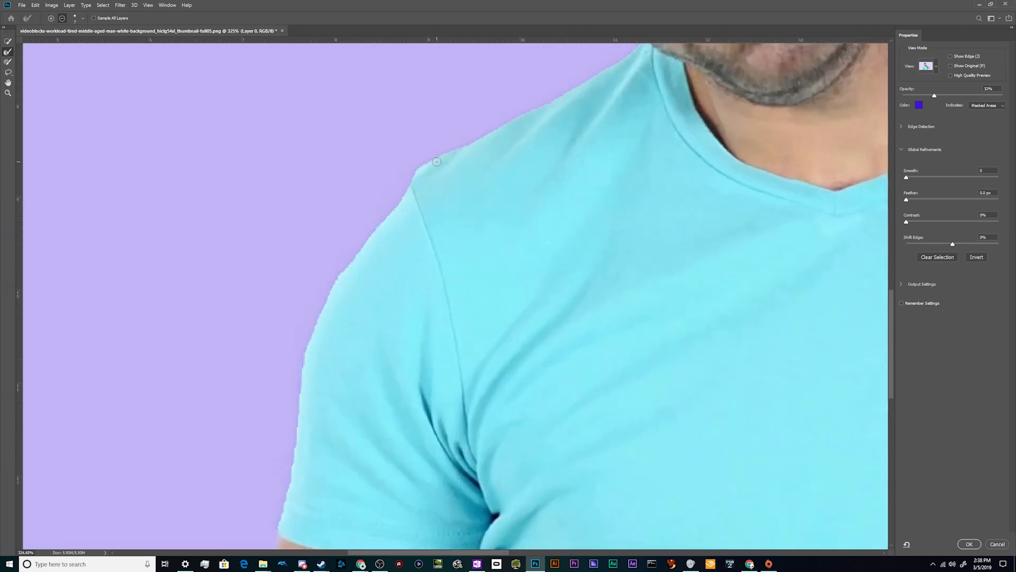
scroll(554, 156, down, 3)
scroll(597, 233, up, 5)
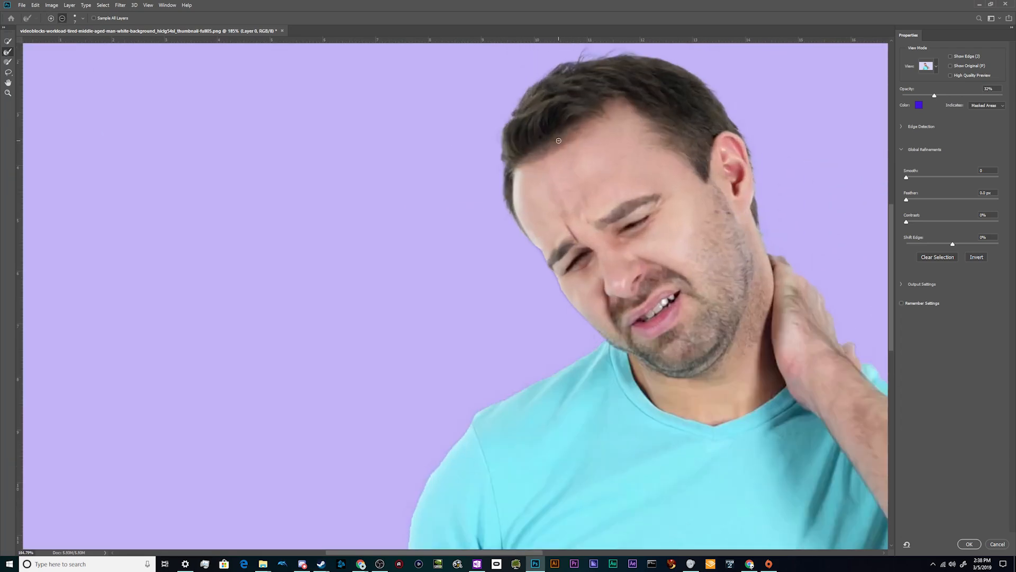
scroll(597, 233, up, 1)
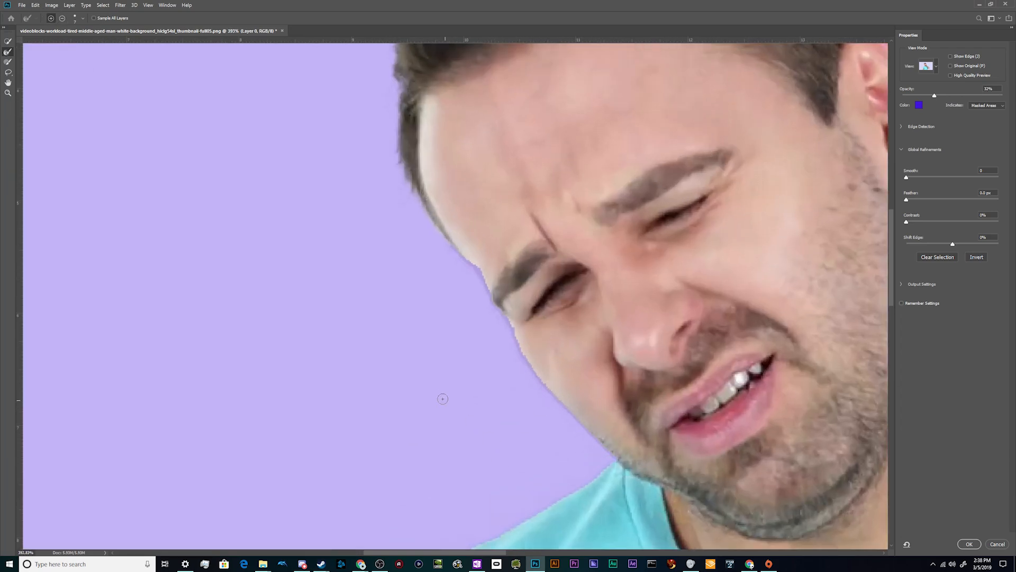
scroll(444, 400, down, 5)
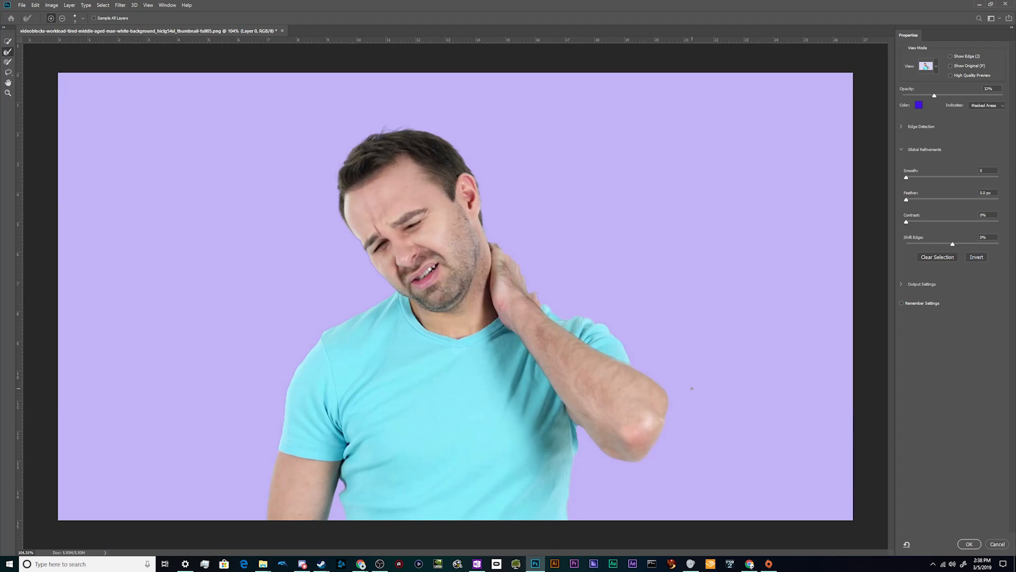
click(969, 545)
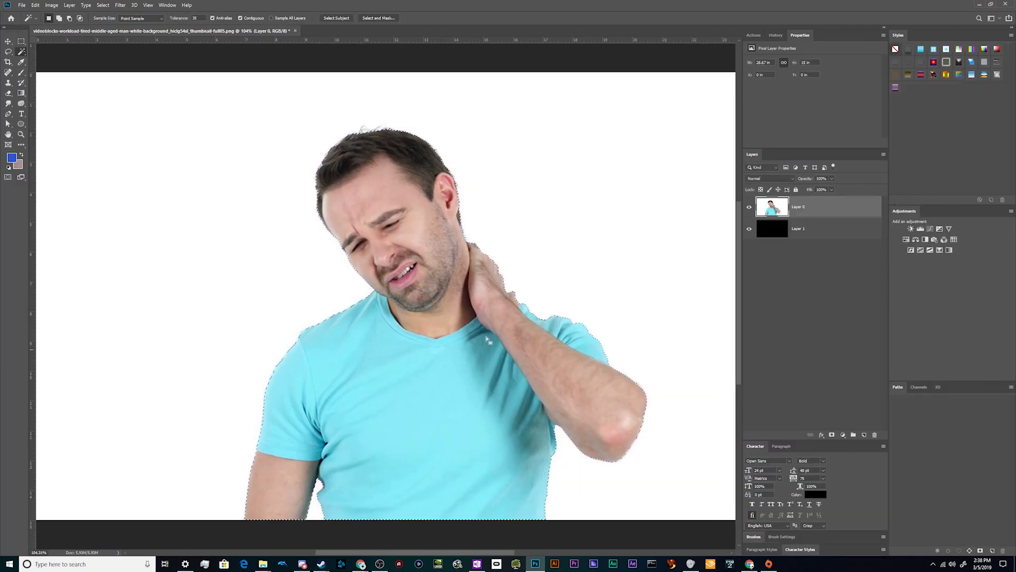
Mask Layer 0 with the refined selection and examine the hair and ear edges against the black layer
scroll(435, 314, down, 2)
scroll(435, 313, up, 2)
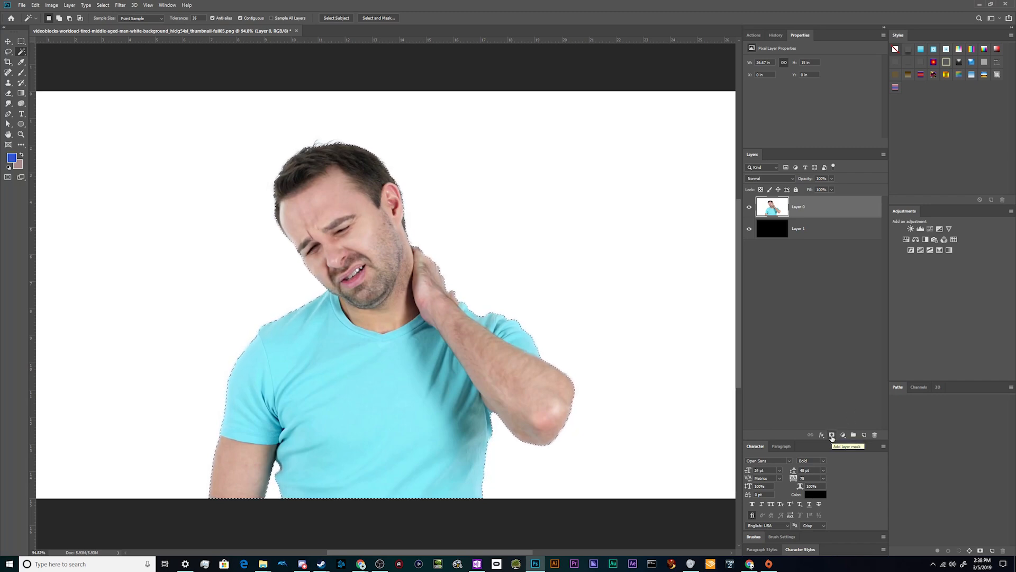
click(832, 436)
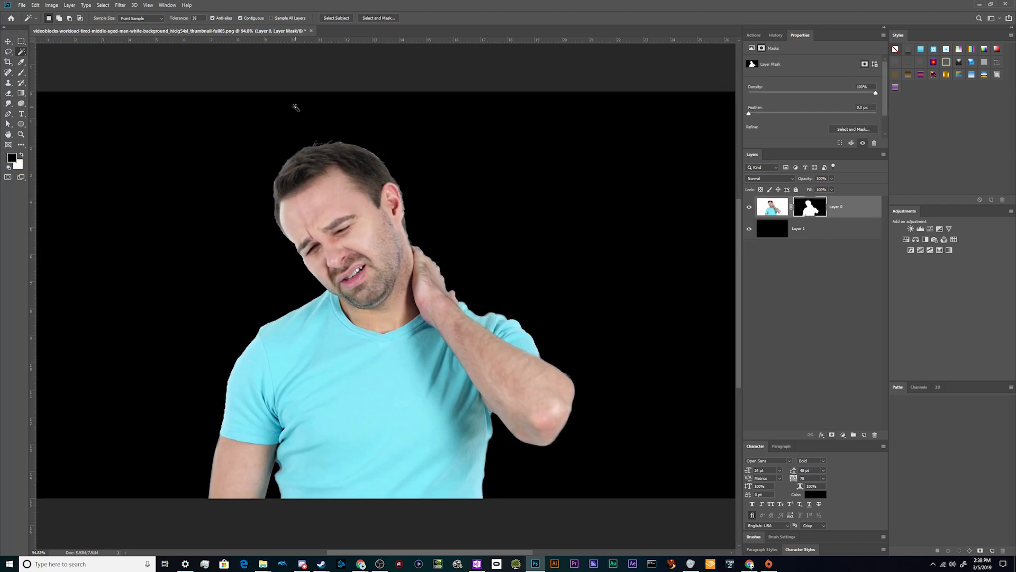
scroll(321, 114, up, 6)
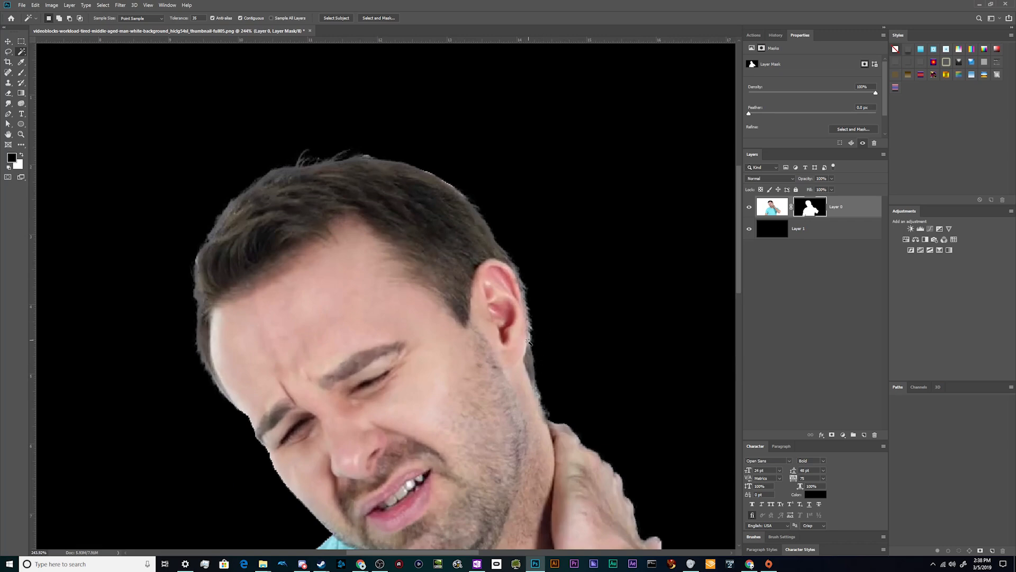
scroll(389, 142, up, 2)
scroll(389, 142, down, 5)
Undo the layer mask on Layer 0 and reopen the selection in Select and Mask
key(ctrl+z)
scroll(390, 142, down, 3)
click(375, 19)
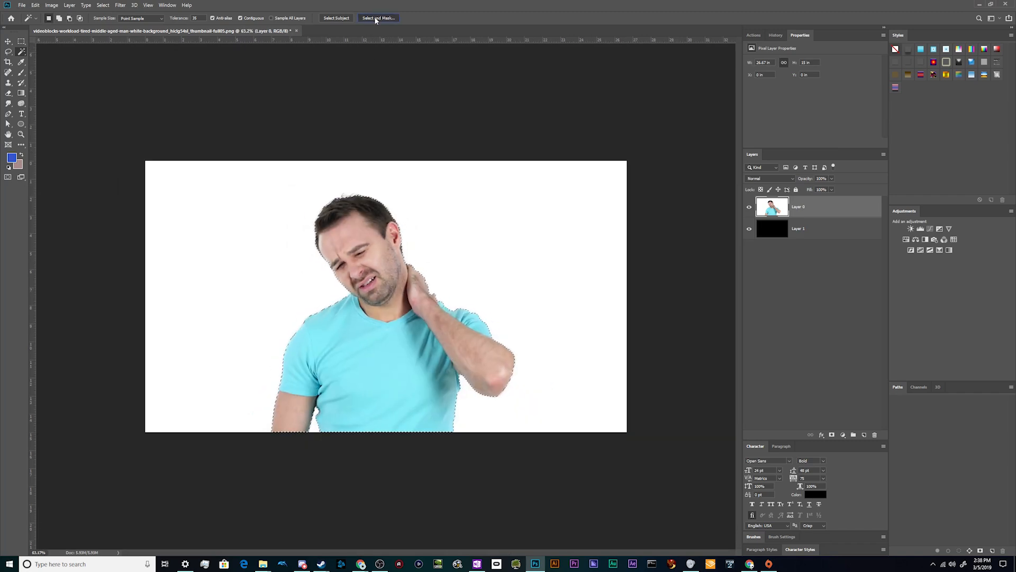
Enlarge the Refine Edge brush and go over the edge behind the man's head, ear and neck again
scroll(460, 147, up, 8)
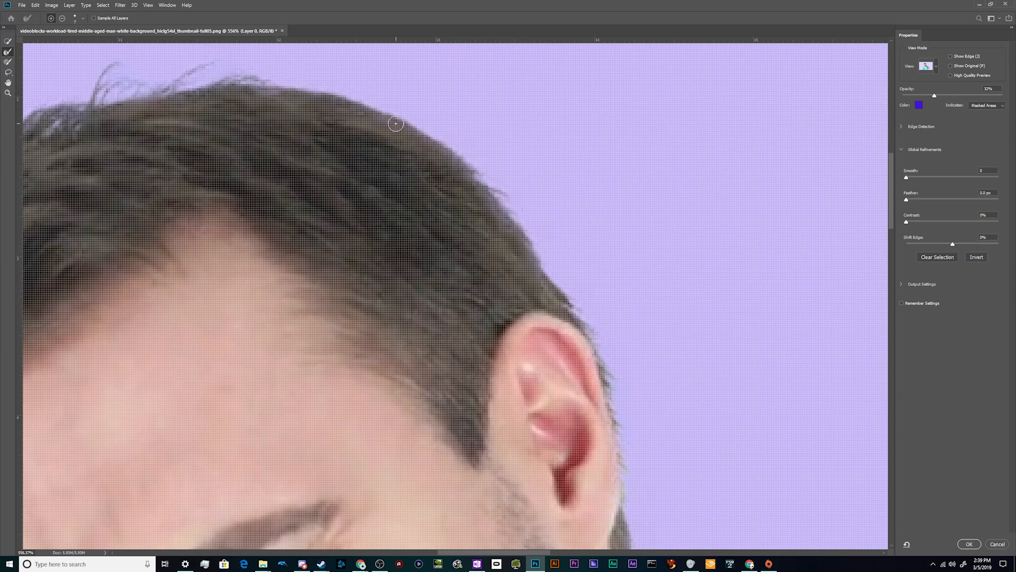
key(bracketright)
key(bracketright)
key(bracketleft)
key(bracketleft)
key(bracketright)
scroll(627, 455, down, 3)
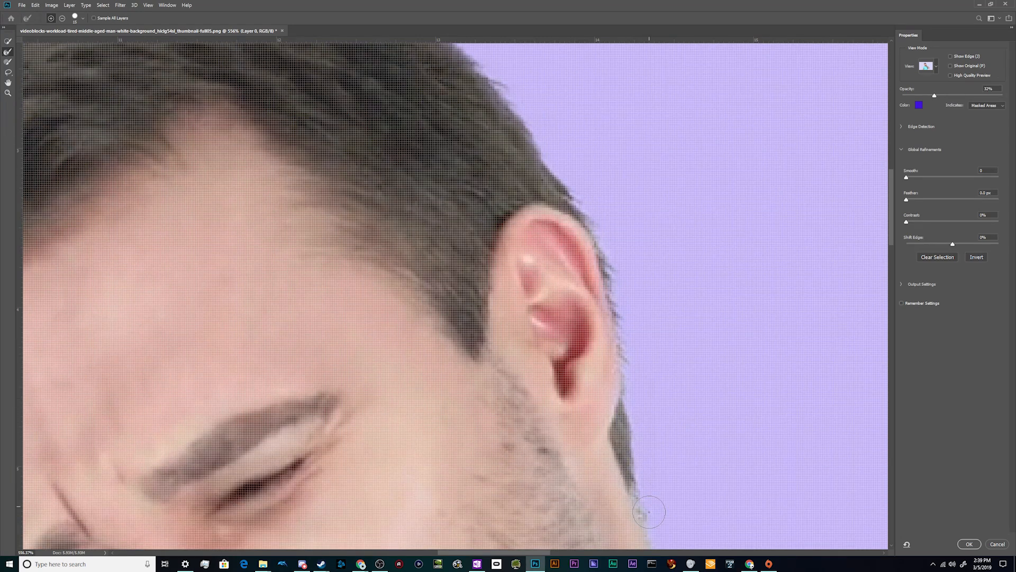
scroll(650, 518, down, 2)
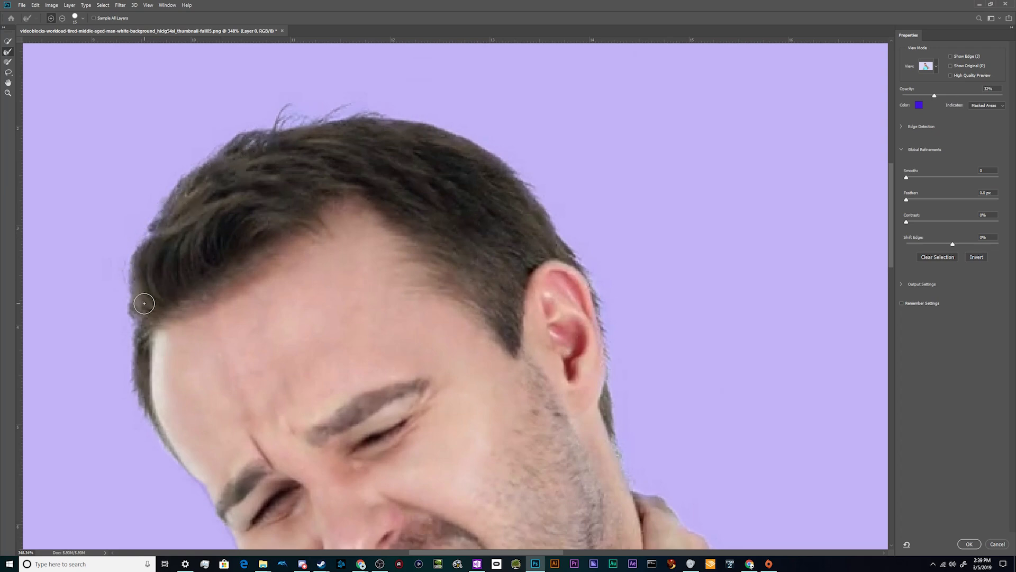
Apply the refined selection and add it to Layer 0 as a layer mask
click(969, 544)
click(843, 435)
click(824, 420)
click(831, 435)
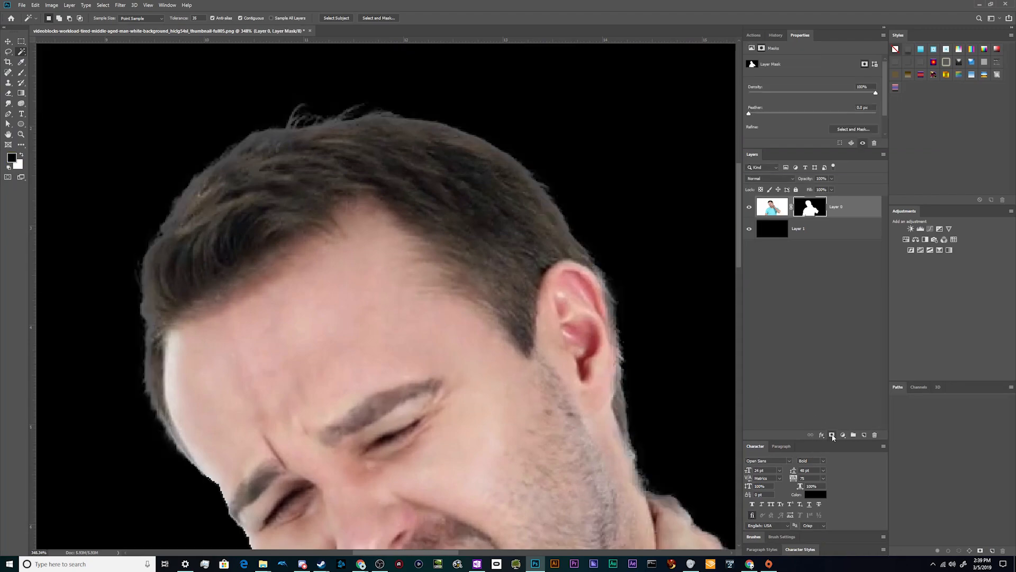
Examine the masked edges around the man's head, hand, sleeve and raised arm against the black layer
scroll(470, 274, down, 8)
scroll(469, 273, down, 5)
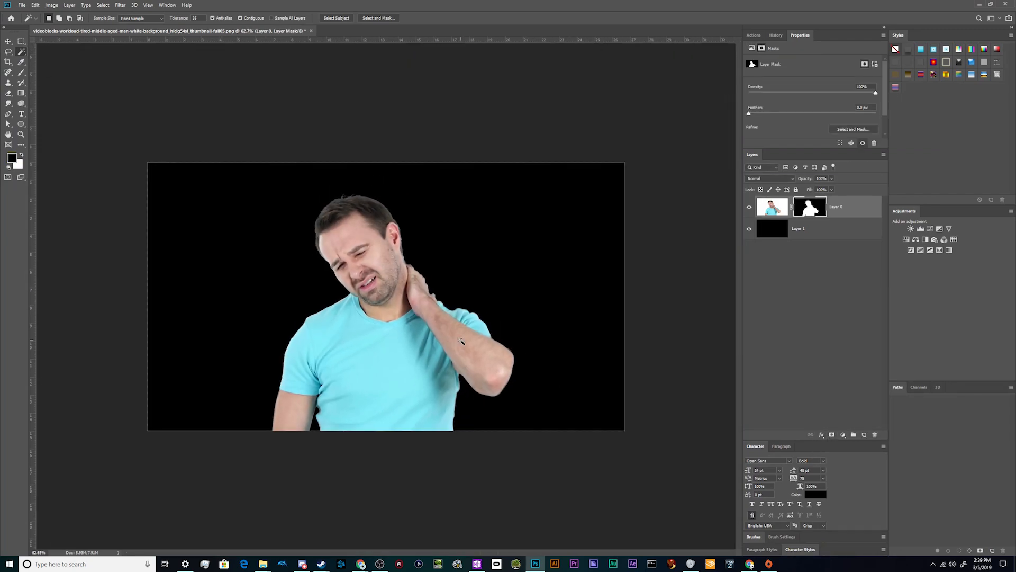
scroll(342, 273, up, 4)
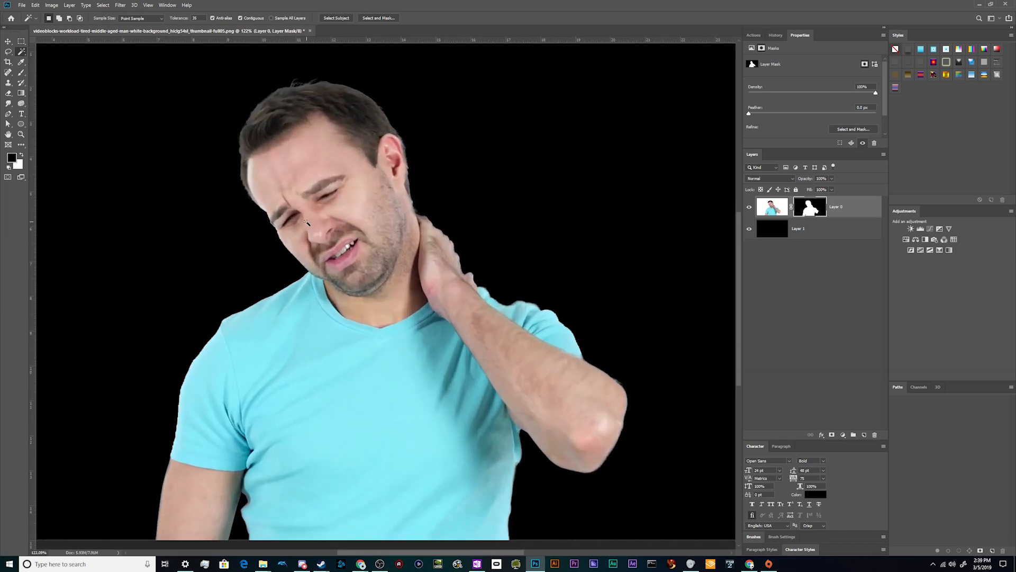
scroll(477, 259, up, 5)
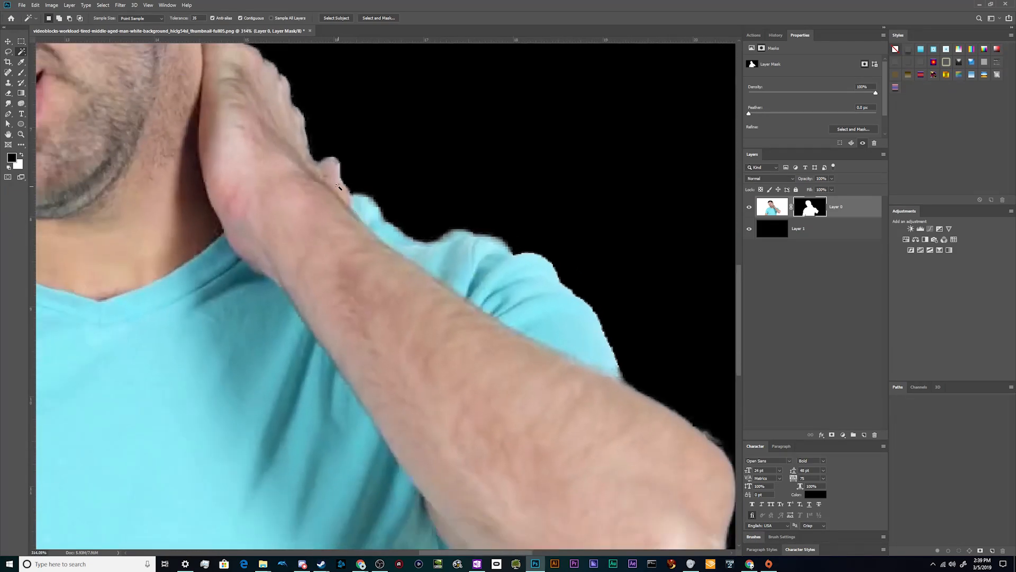
scroll(327, 191, down, 3)
scroll(258, 82, up, 2)
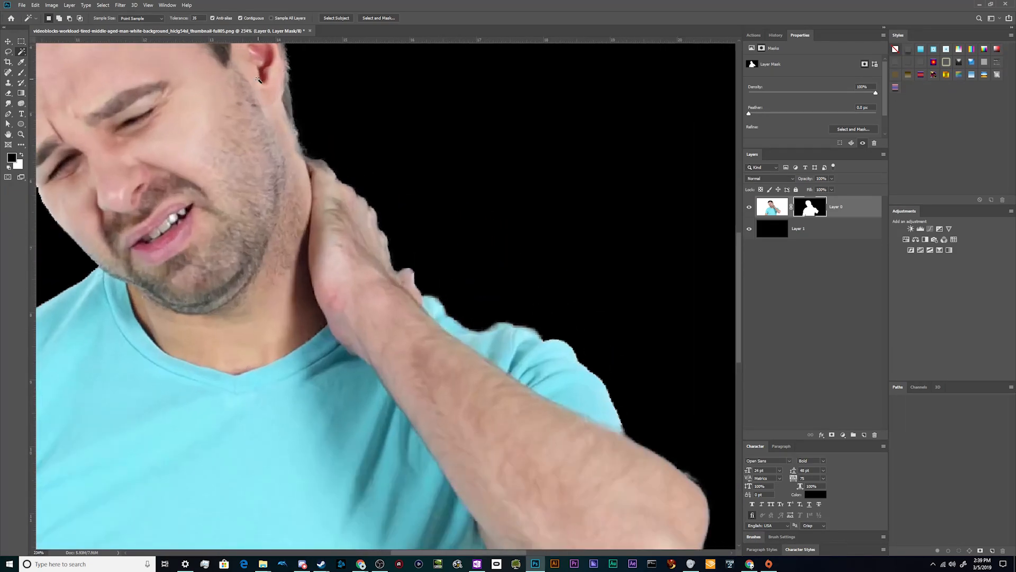
Examine the masked edges of the hair and face, and temporarily disable Layer 0's mask to compare them with the original
scroll(258, 82, up, 1)
scroll(258, 82, down, 4)
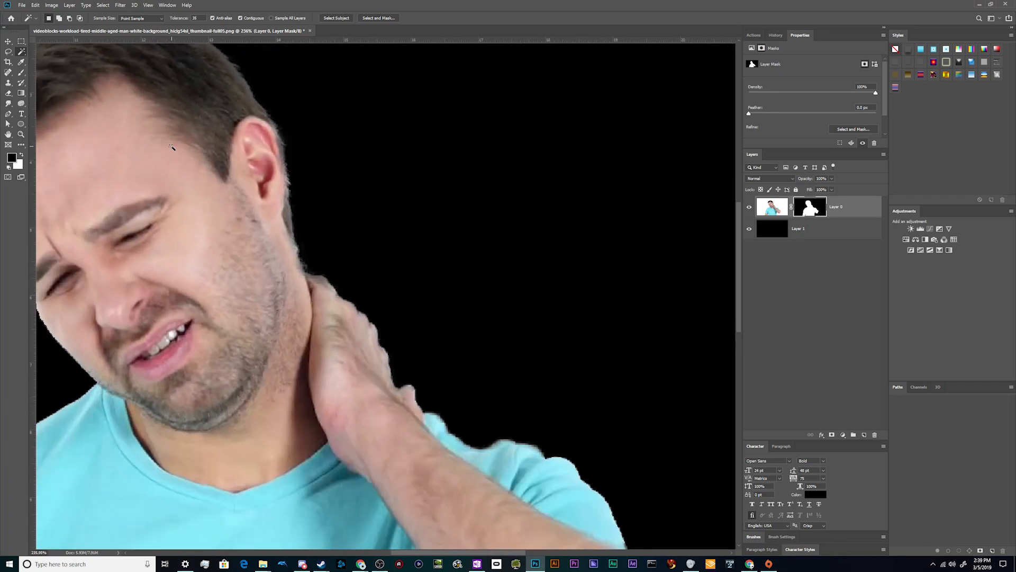
scroll(51, 167, up, 4)
scroll(50, 166, down, 1)
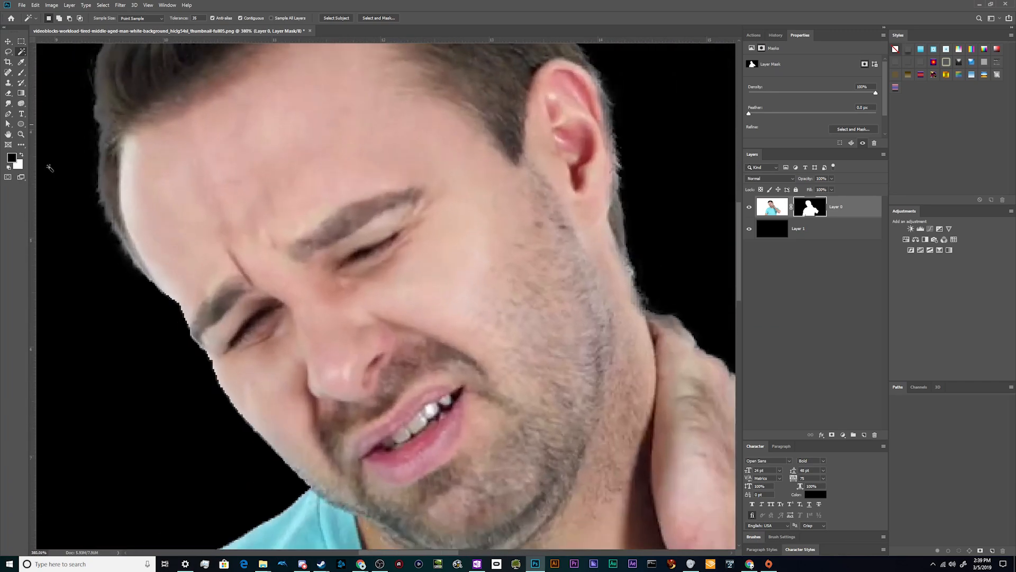
scroll(49, 168, up, 1)
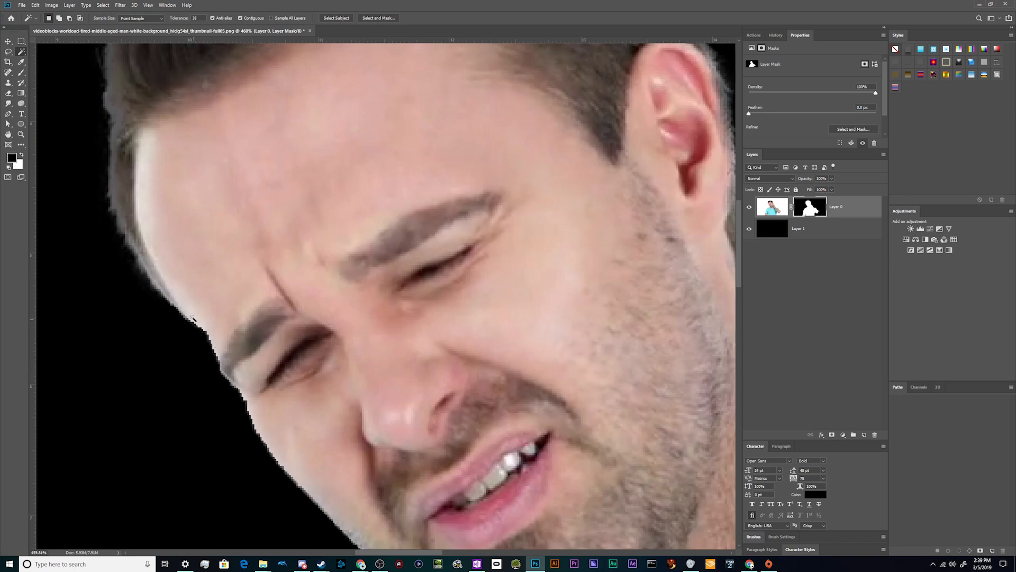
scroll(195, 325, down, 2)
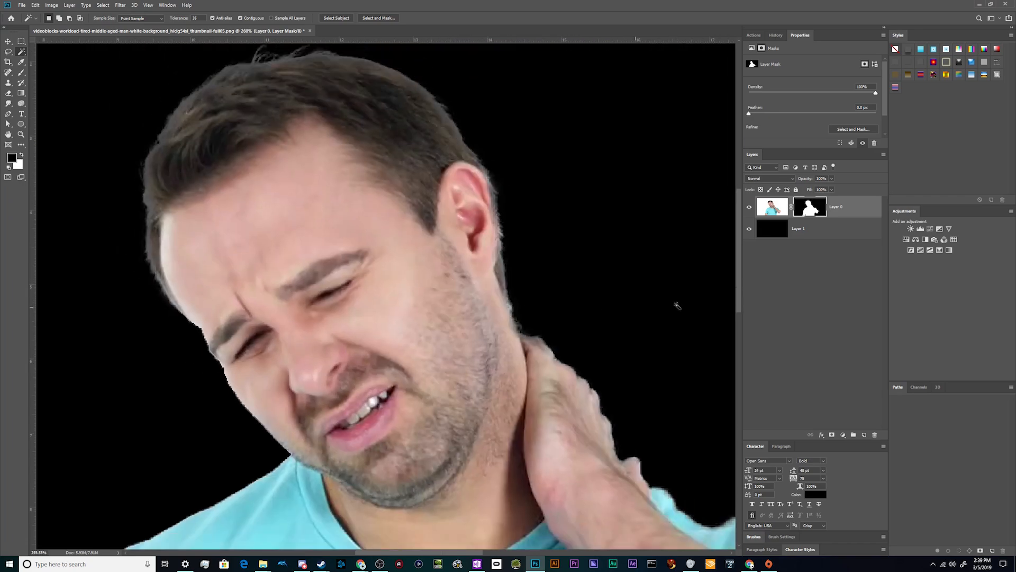
right_click(811, 206)
click(839, 209)
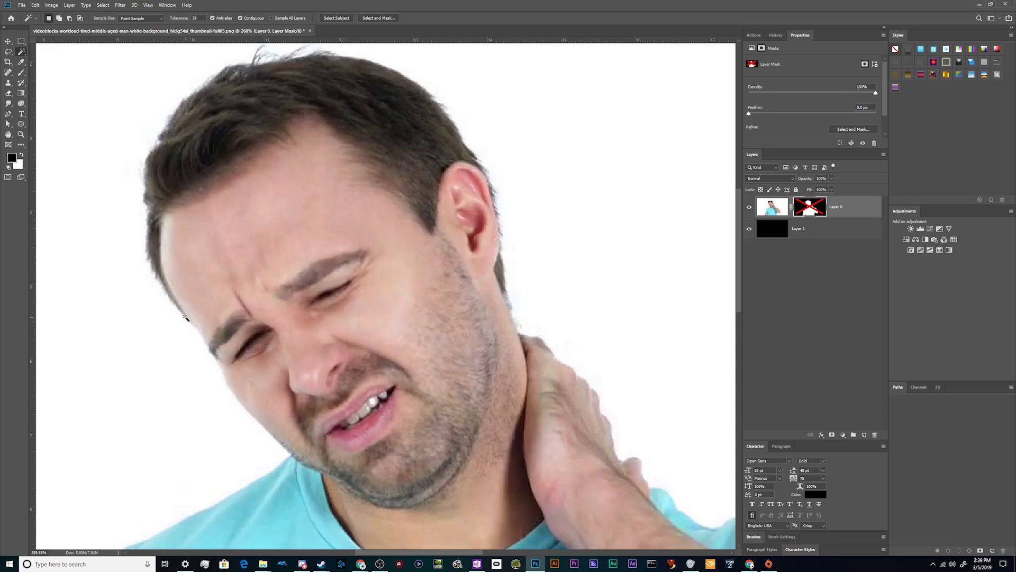
right_click(802, 208)
click(817, 213)
Restore the cut-off edge of the forehead and brow by painting white on the layer mask with the Brush tool
scroll(279, 252, up, 5)
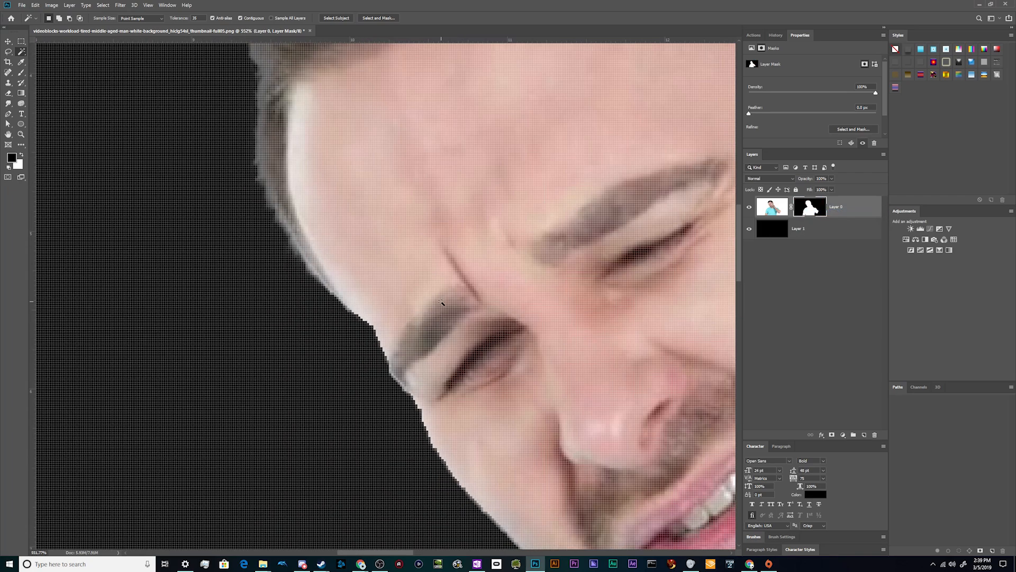
key(b)
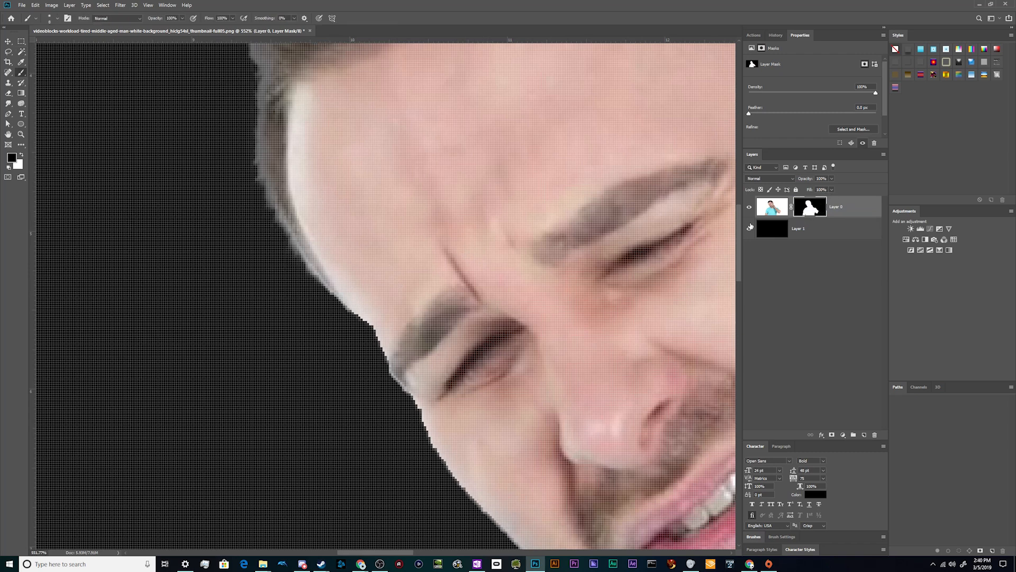
key(x)
key(x)
key(x)
key(x)
key(x)
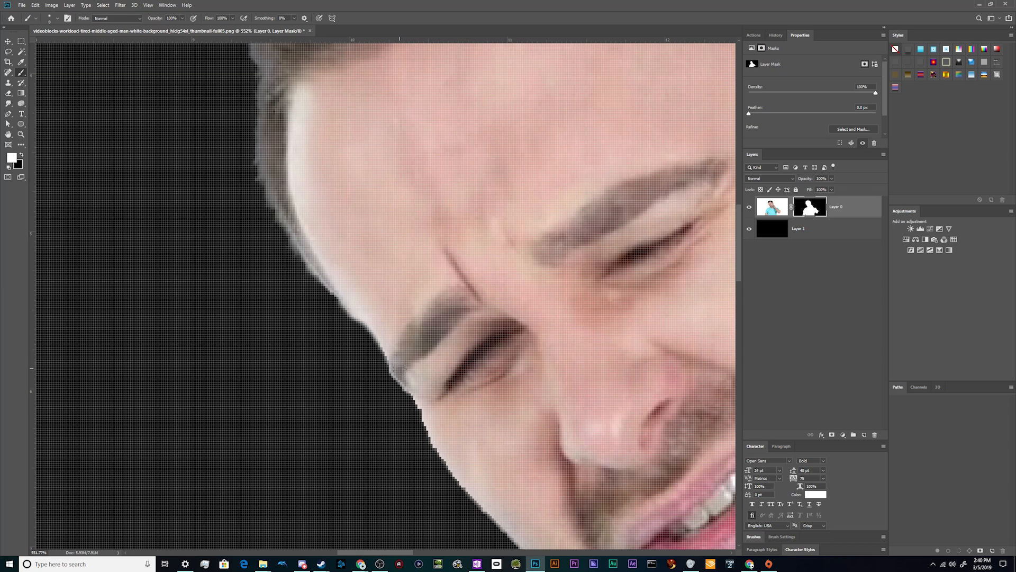
drag(413, 388, 440, 442)
scroll(457, 445, down, 5)
scroll(532, 493, up, 3)
scroll(519, 497, down, 8)
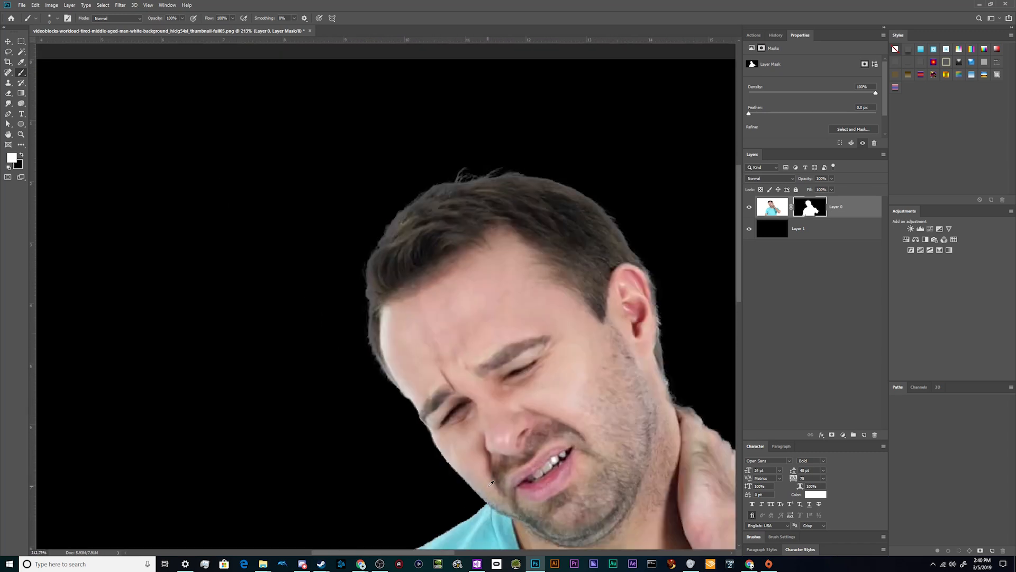
Enlarge the brush and paint black on the mask over the jagged corner of the lowered arm's shoulder
scroll(430, 492, down, 2)
scroll(268, 302, up, 6)
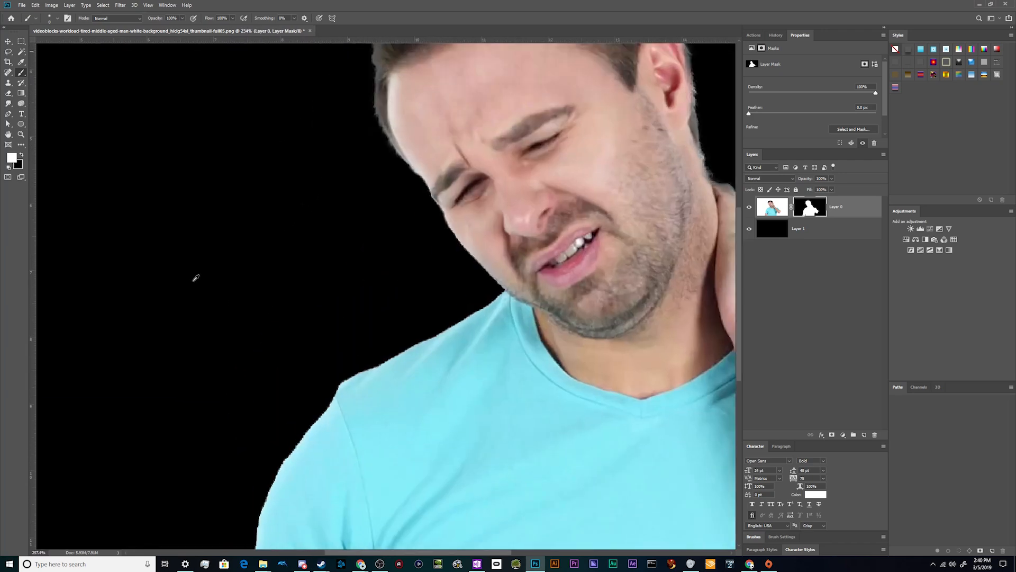
scroll(407, 443, up, 1)
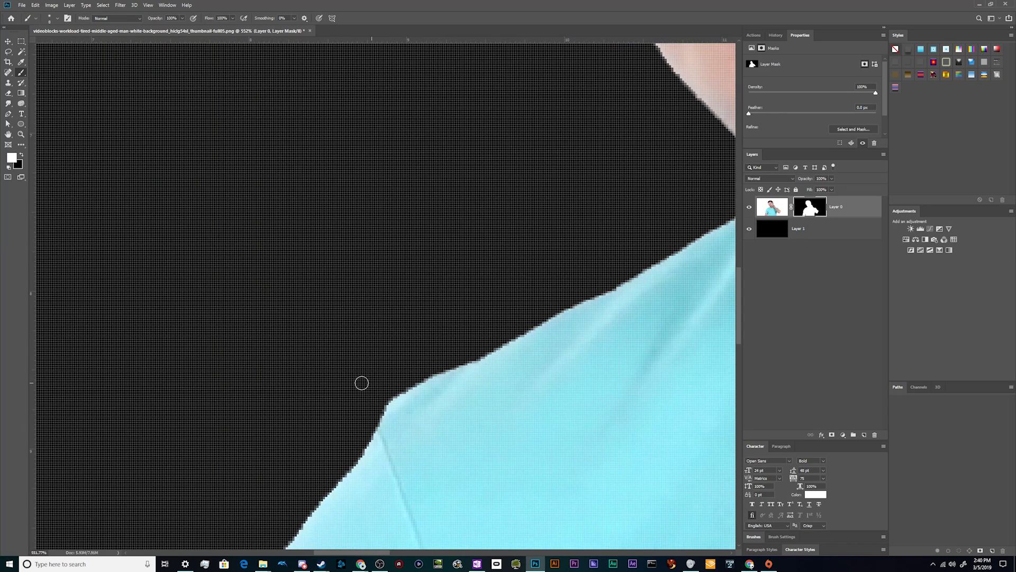
key(x)
key(bracketright)
key(bracketright)
key(bracketright)
drag(369, 412, 434, 362)
Choose the Hard Round brush at 15 px and smooth the top edge of that shoulder with black on the mask
click(763, 535)
click(823, 389)
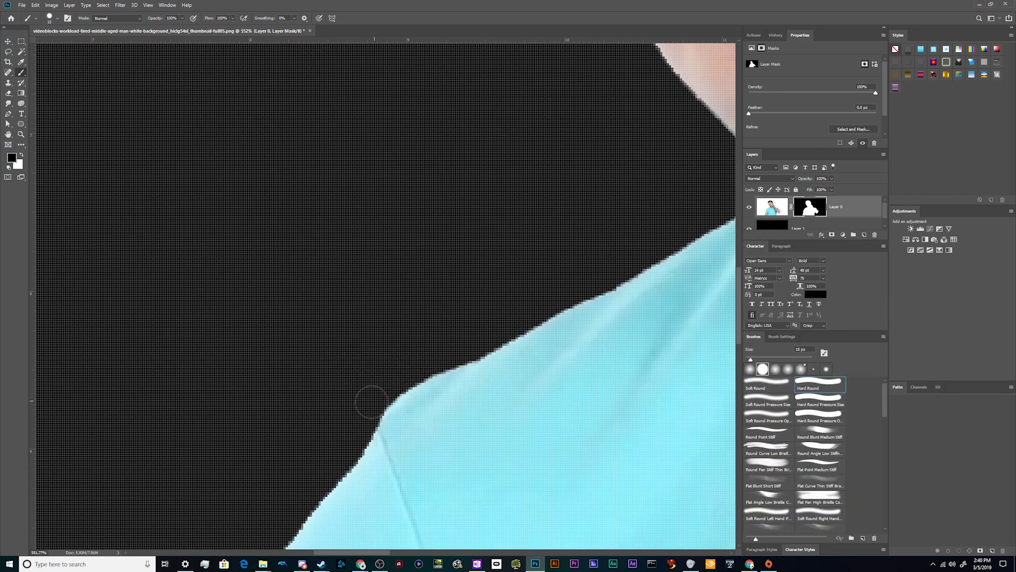
drag(365, 413, 485, 306)
scroll(359, 335, down, 2)
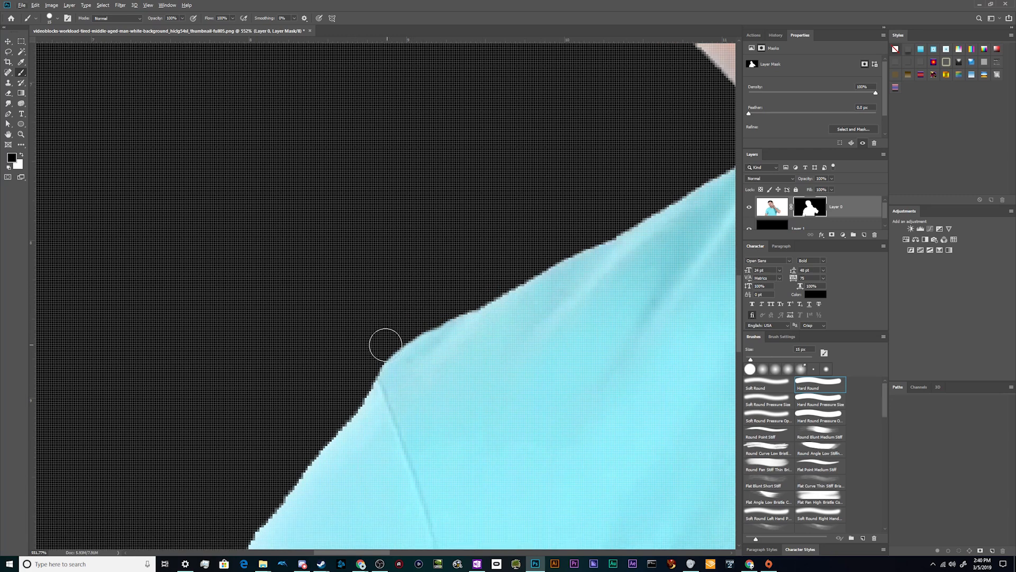
scroll(306, 377, down, 3)
scroll(306, 377, down, 2)
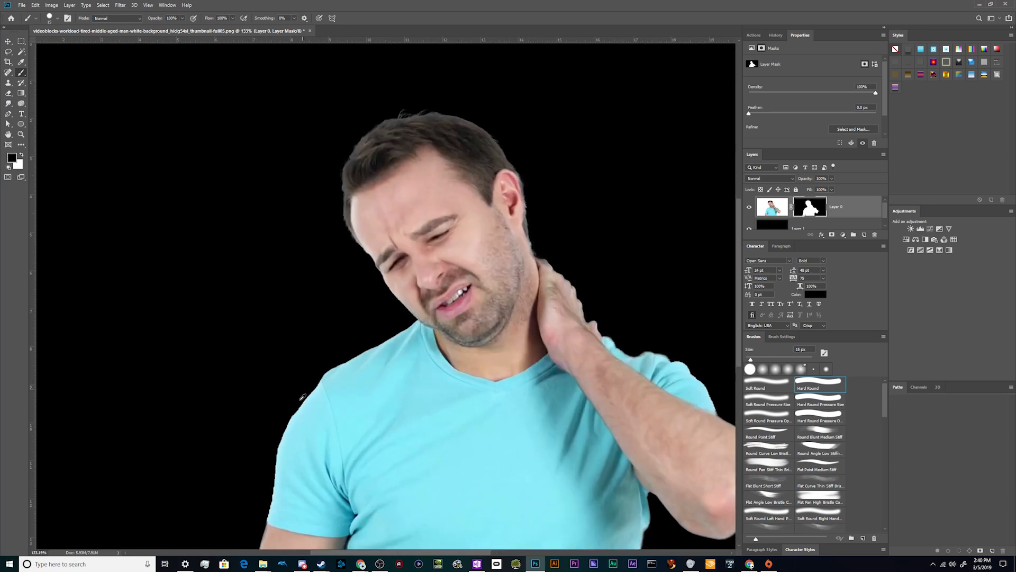
Trim the outer edge of the lowered arm's sleeve by painting black on the layer mask
scroll(262, 466, up, 4)
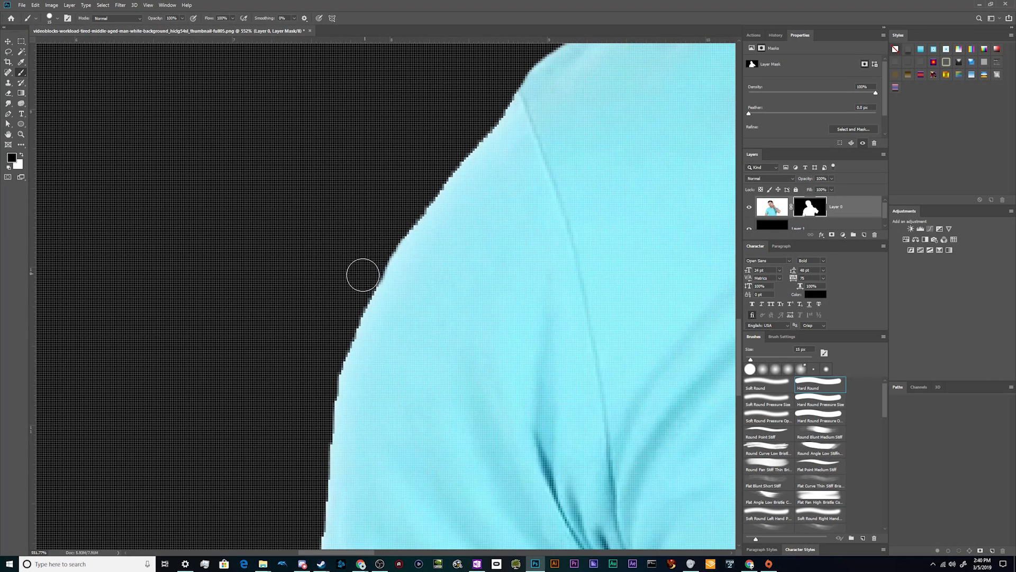
drag(326, 372, 317, 440)
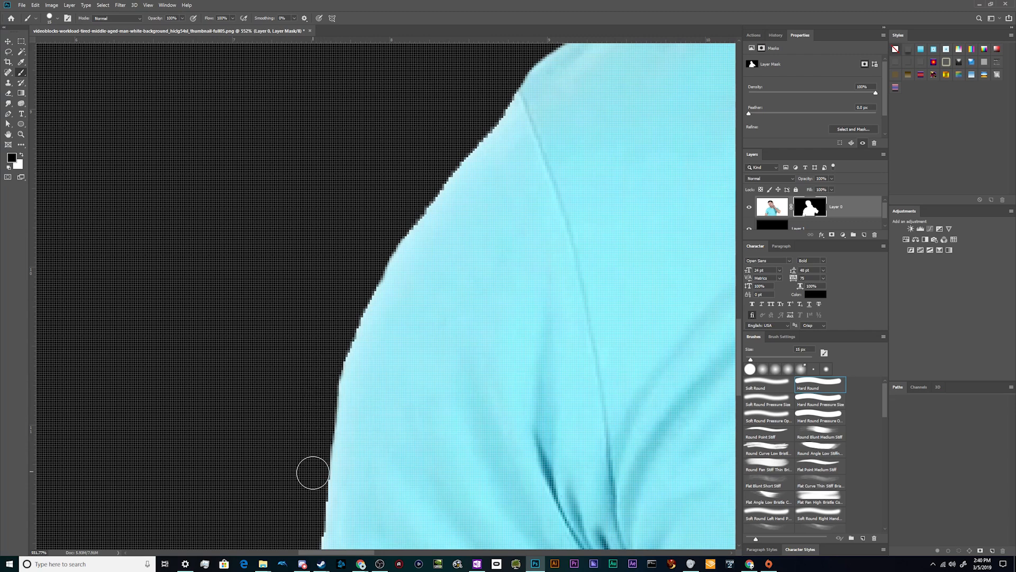
scroll(297, 468, down, 3)
scroll(297, 442, up, 3)
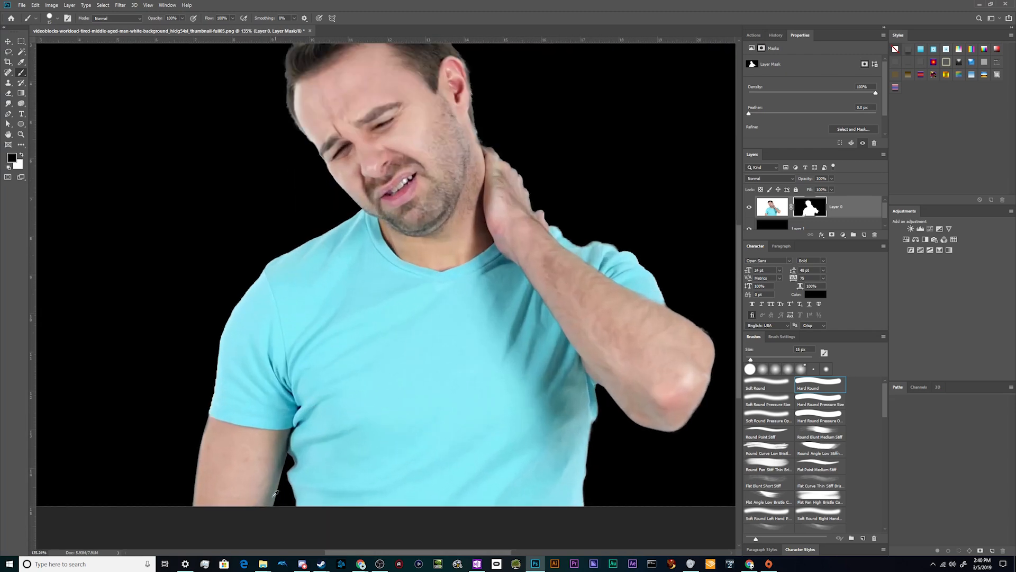
Clean up the gap between the lowered arm and the shirt with black paint on the mask
key(x)
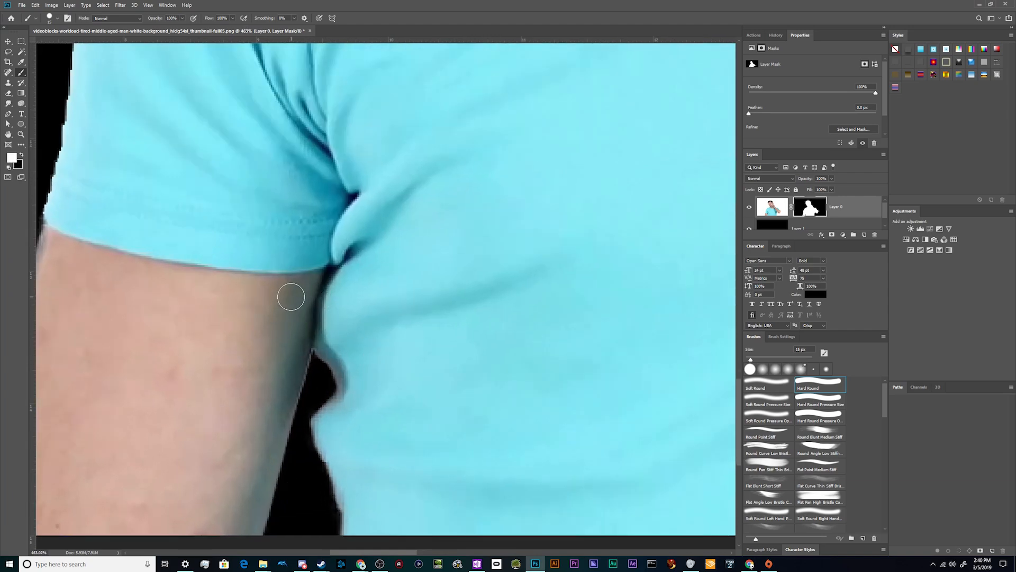
key(x)
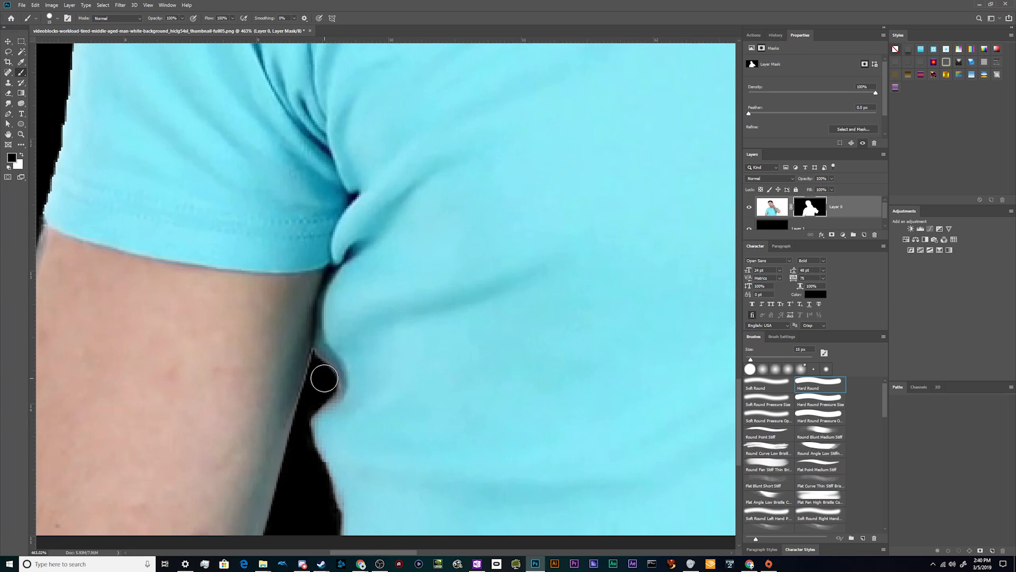
scroll(324, 400, down, 4)
scroll(328, 430, up, 3)
drag(322, 358, 328, 495)
scroll(328, 495, down, 3)
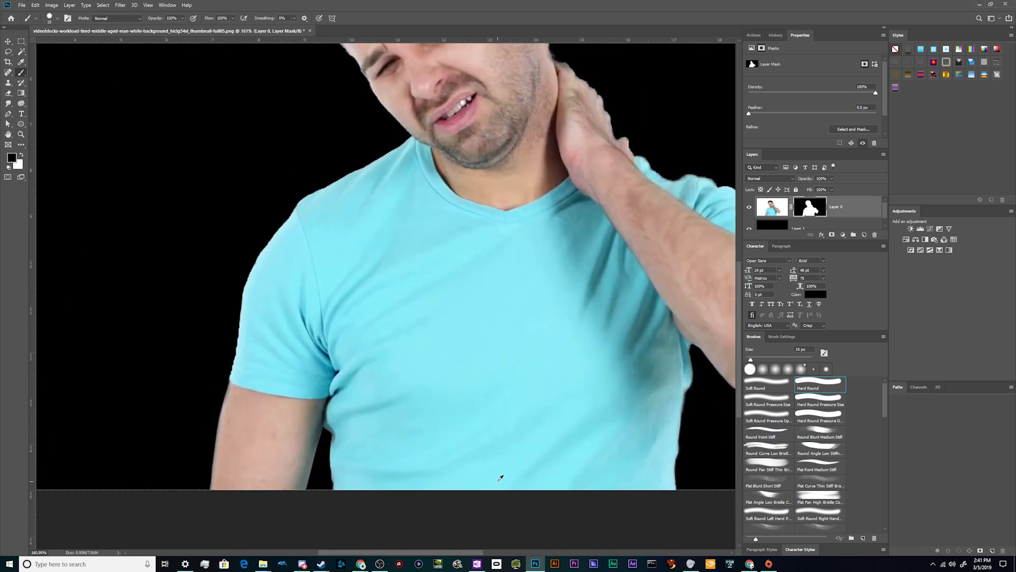
Paint black on the mask along the side of the shirt beneath the raised arm
scroll(665, 451, up, 5)
drag(669, 370, 691, 275)
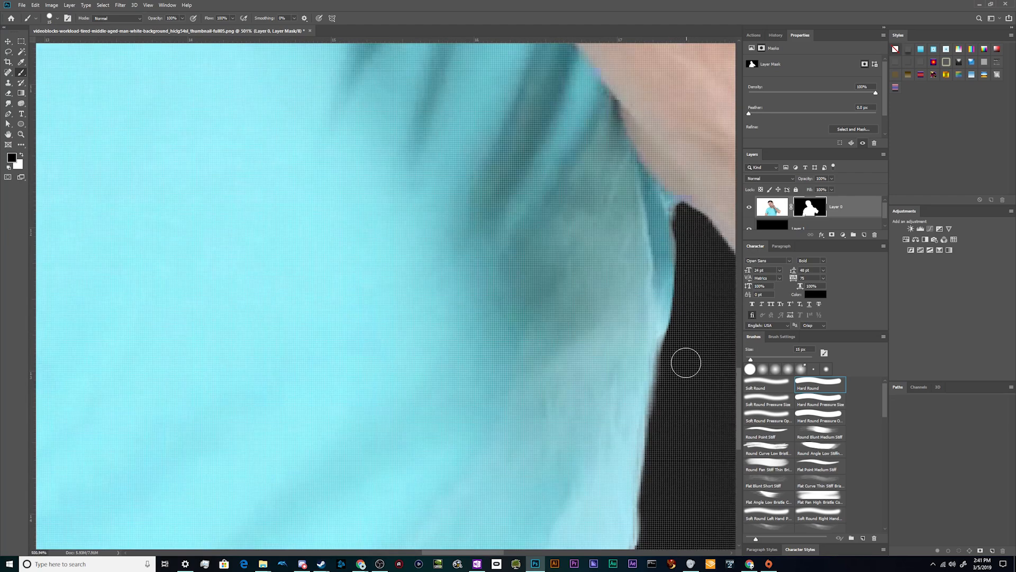
scroll(685, 350, down, 3)
scroll(661, 500, down, 2)
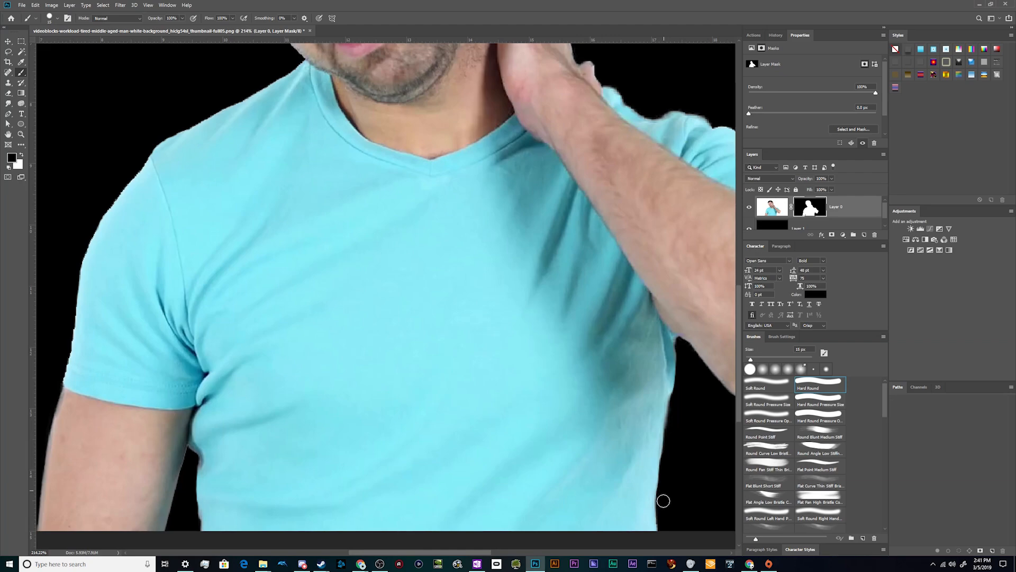
scroll(662, 495, down, 3)
Touch up the mask along the outer edge of the raised forearm and elbow with the brush
scroll(588, 376, up, 5)
drag(546, 330, 580, 357)
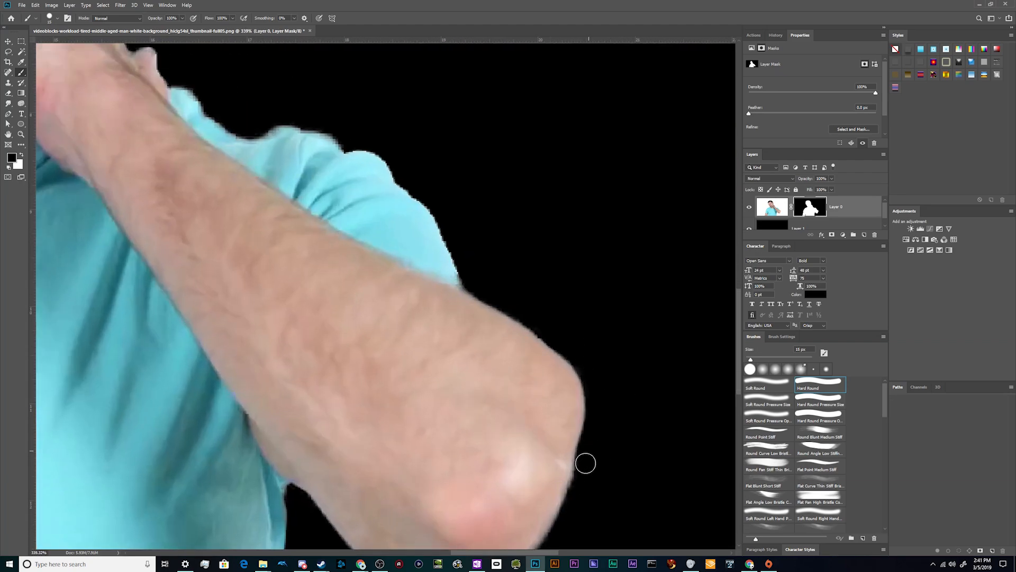
scroll(577, 492, down, 3)
scroll(521, 310, up, 5)
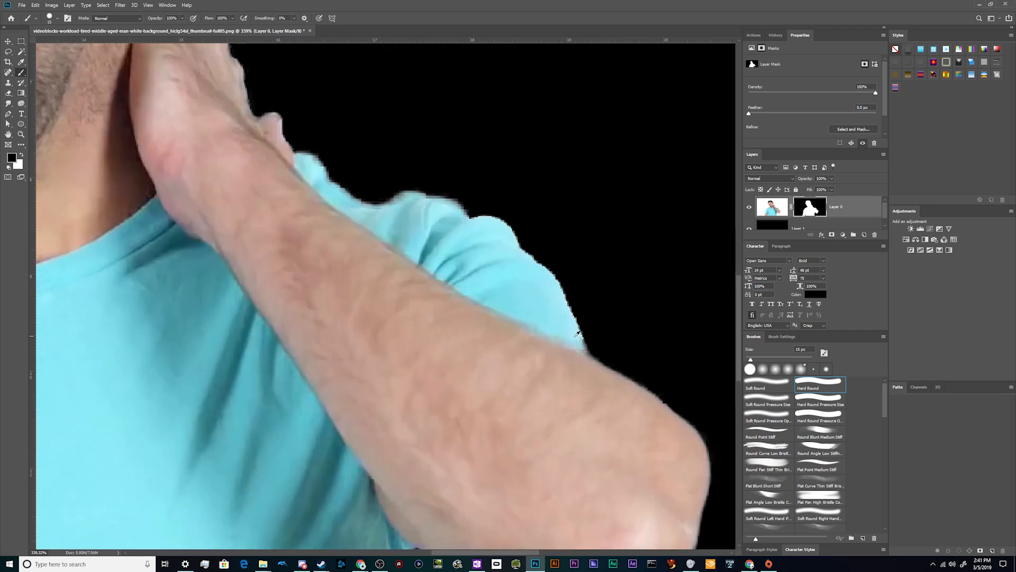
key(x)
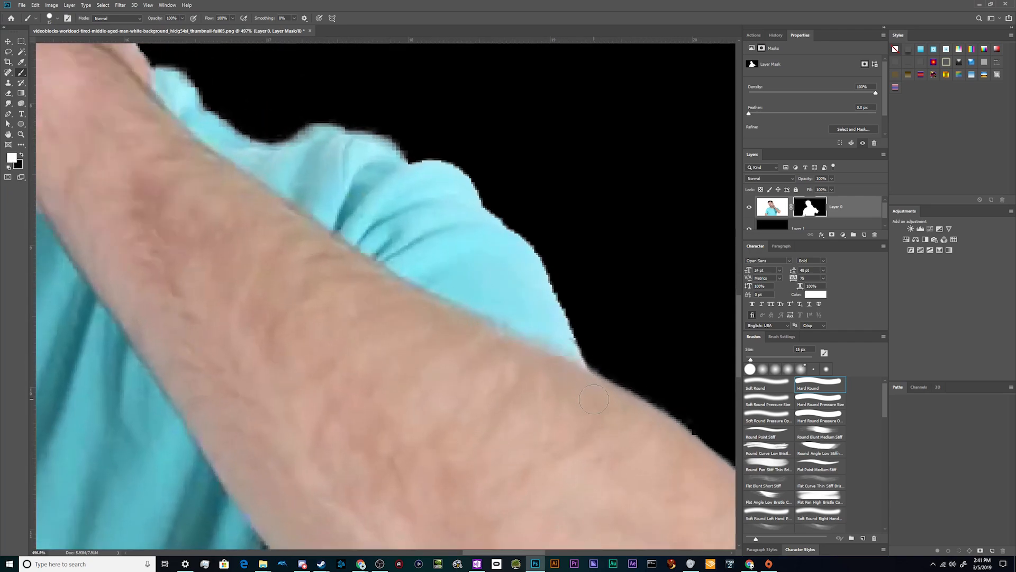
scroll(594, 400, down, 5)
scroll(452, 291, down, 1)
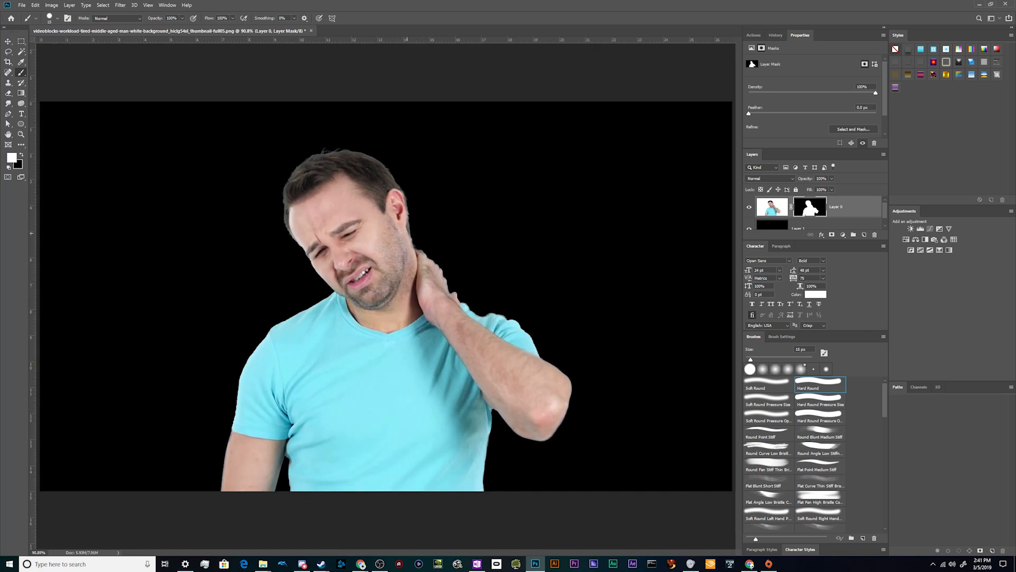
Undo the stray white stroke behind the neck and paint black on the mask there to clean the edge
scroll(406, 232, up, 5)
drag(465, 272, 468, 290)
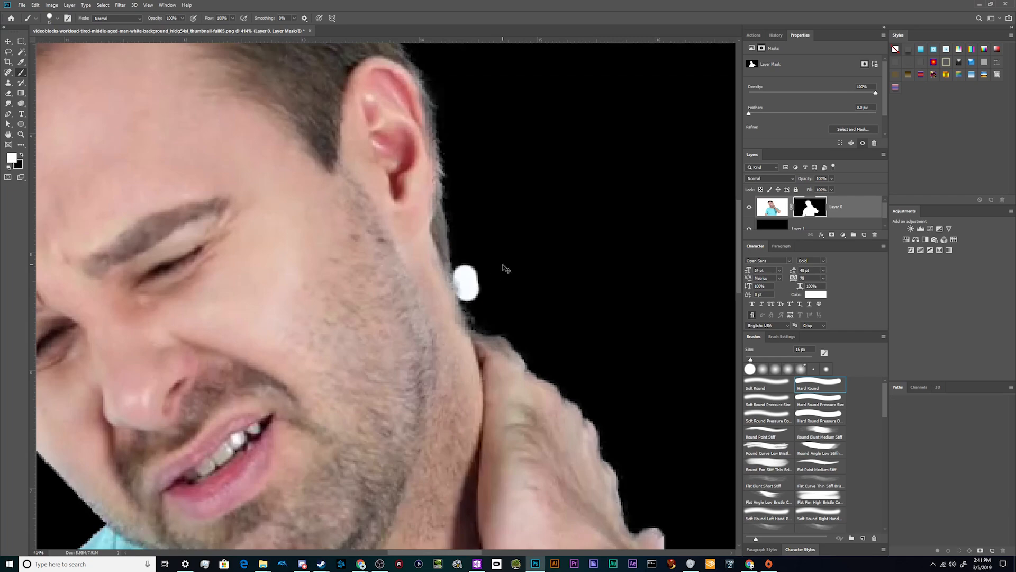
key(ctrl+z)
key(x)
drag(467, 272, 478, 315)
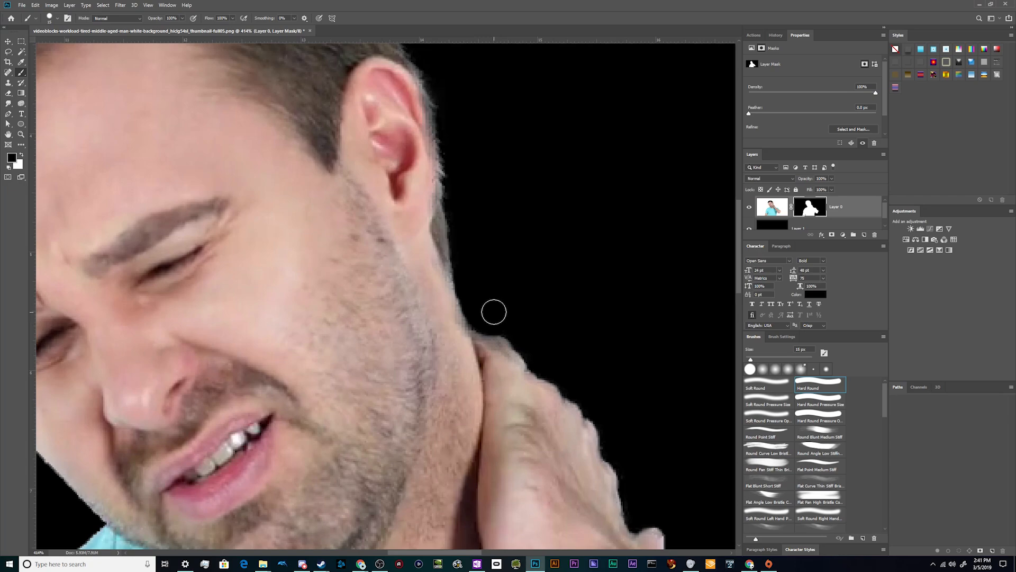
Compare the whole cutout with the original by disabling and re-enabling Layer 0's mask, and switch to the Move tool
key(ctrl+0)
right_click(815, 205)
click(831, 209)
double_click(763, 245)
double_click(754, 258)
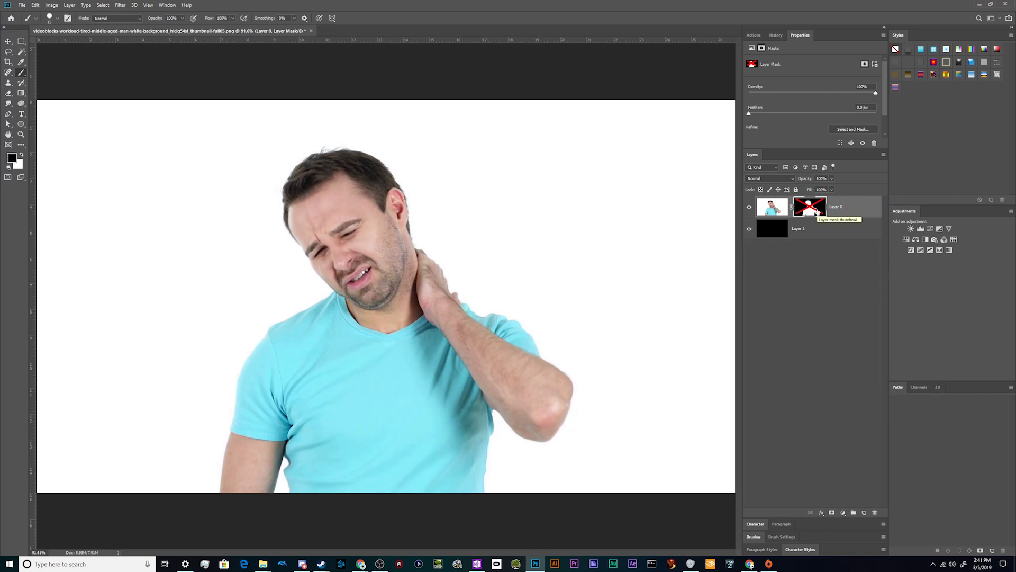
right_click(817, 211)
click(838, 215)
key(v)
scroll(305, 223, up, 1)
scroll(305, 220, up, 2)
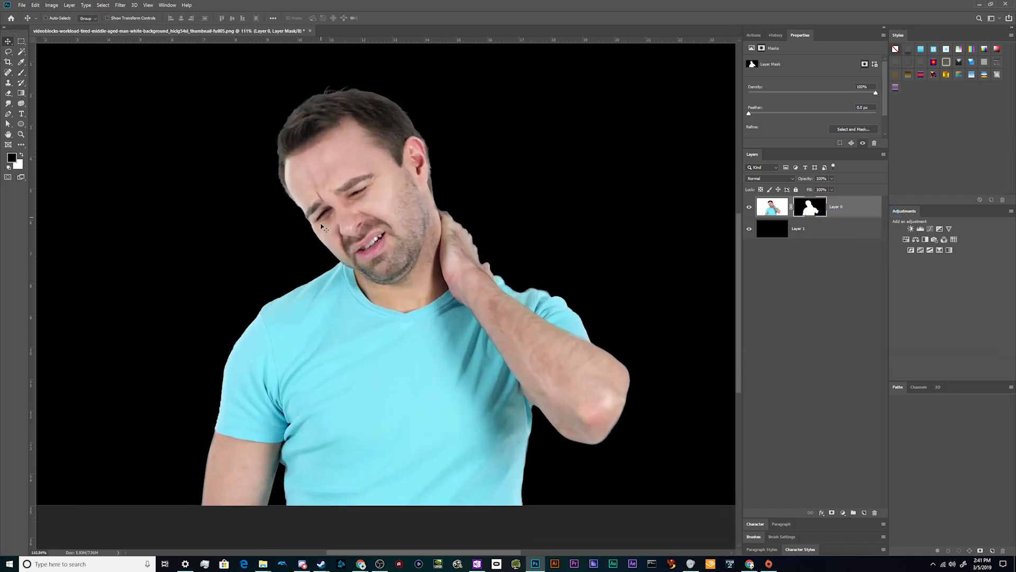